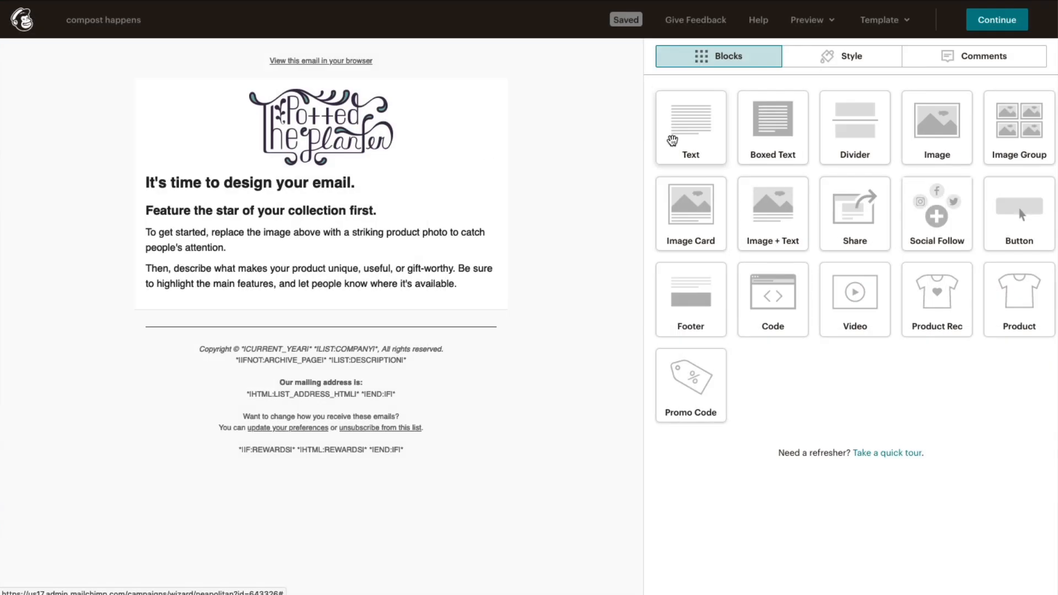
Add a Text block beneath the heading, move it lower, and duplicate it.
drag(657, 145, 504, 205)
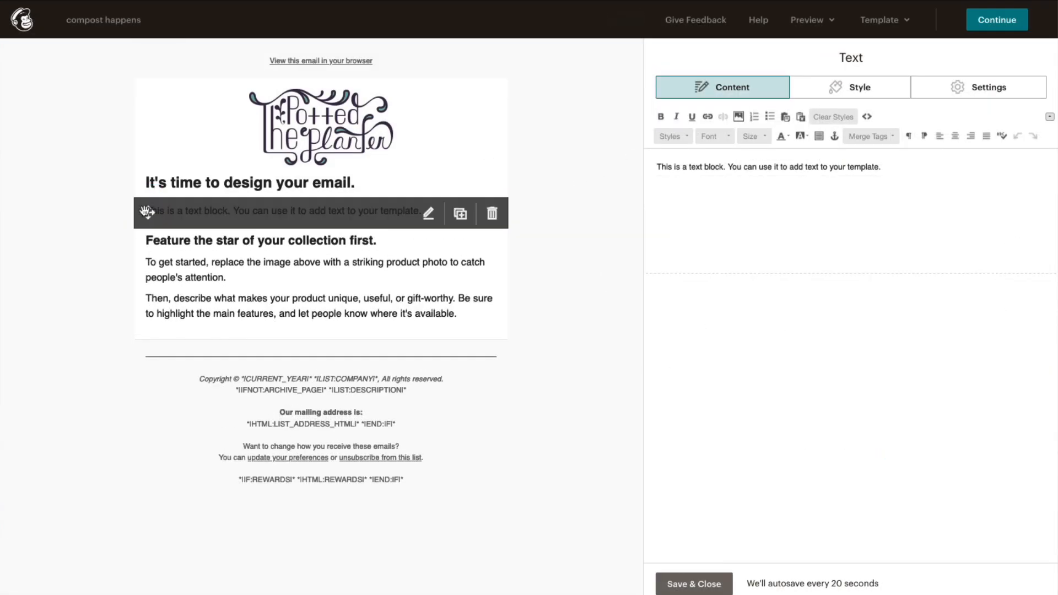
drag(145, 210, 138, 331)
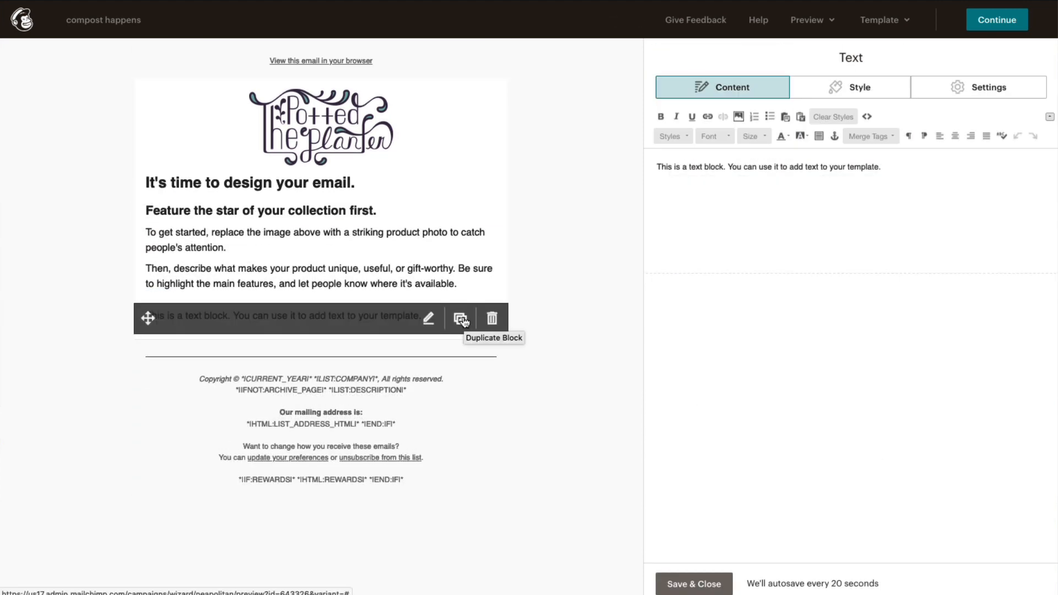
click(461, 319)
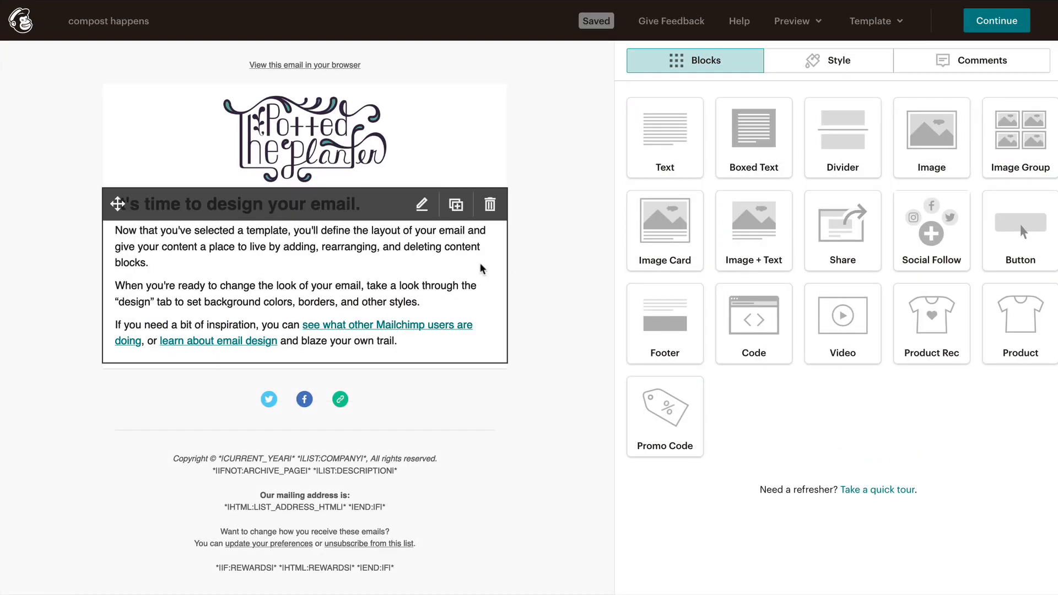
Review the heading text block's Style and Settings tabs.
click(480, 262)
click(889, 107)
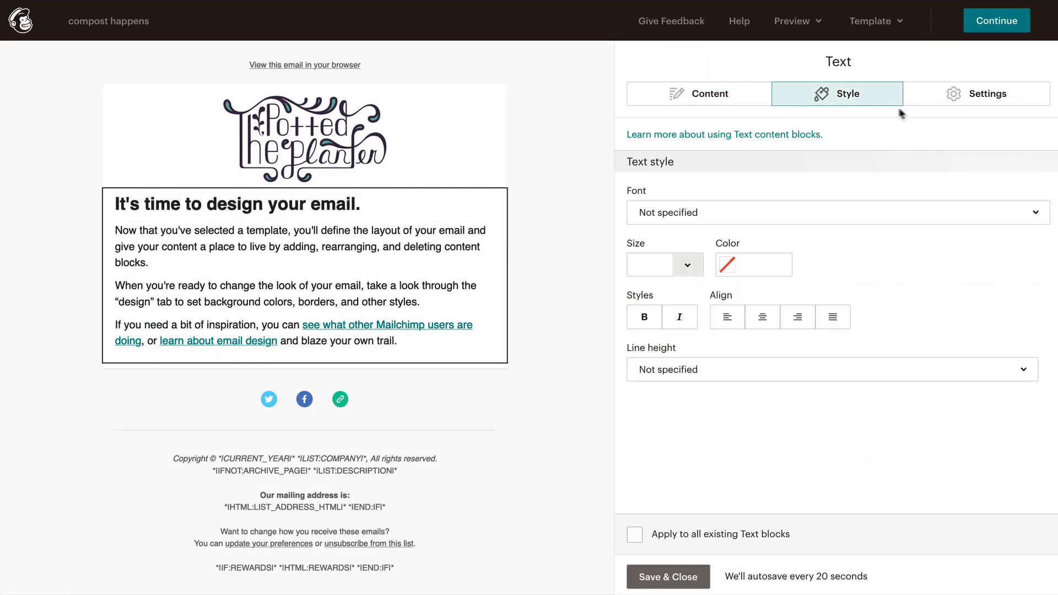
click(935, 107)
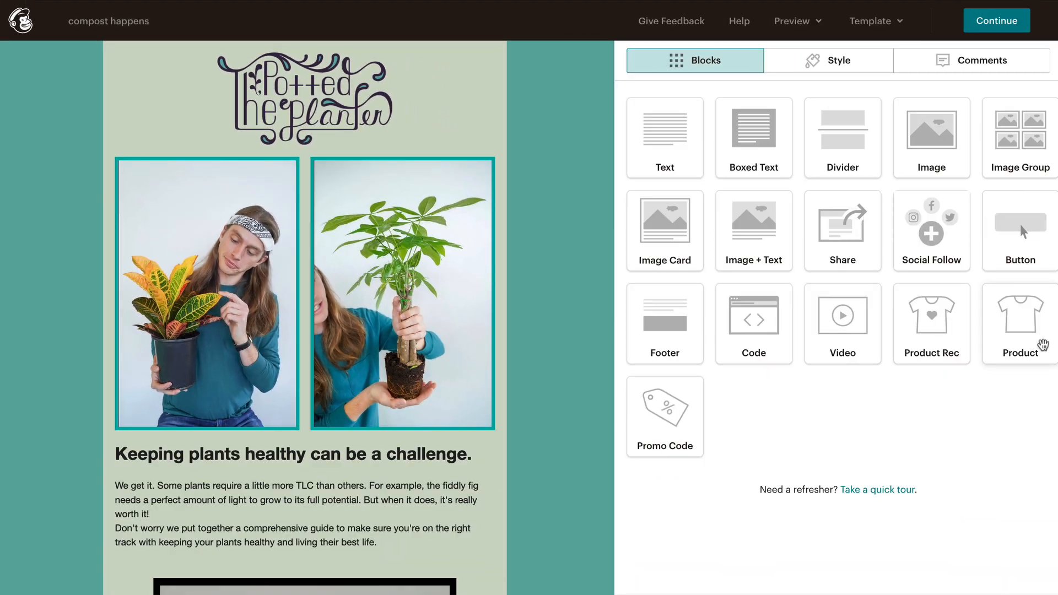
Add a Product block and a Promo Code block to the email.
drag(1043, 344, 486, 513)
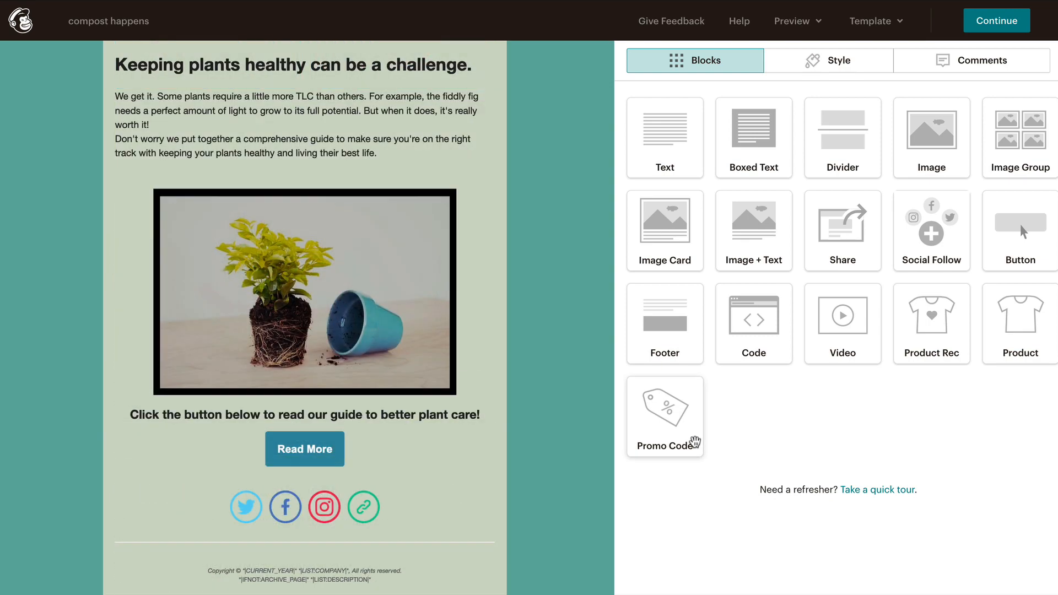
drag(691, 438, 472, 481)
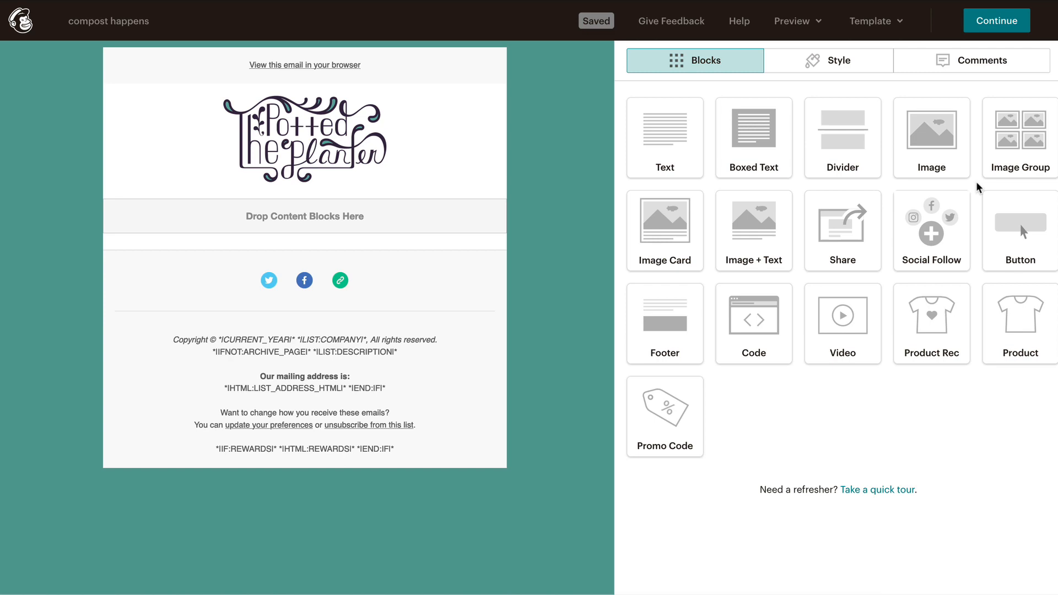
Add an Image block and a Text block below the logo.
mouse_move(957, 165)
mouse_down()
mouse_move(1002, 225)
mouse_move(479, 299)
mouse_up()
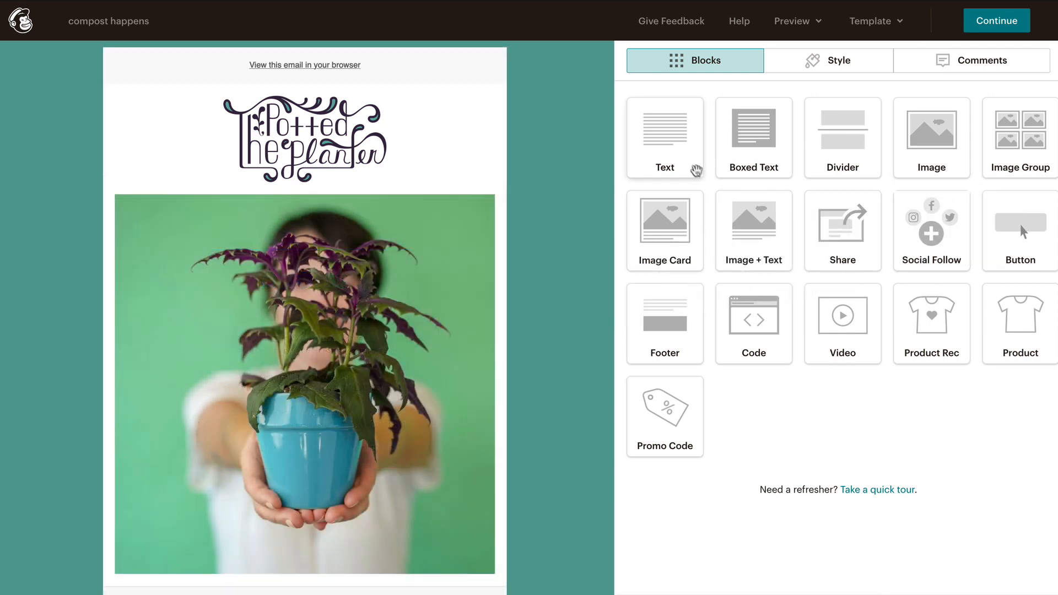
drag(691, 164, 488, 203)
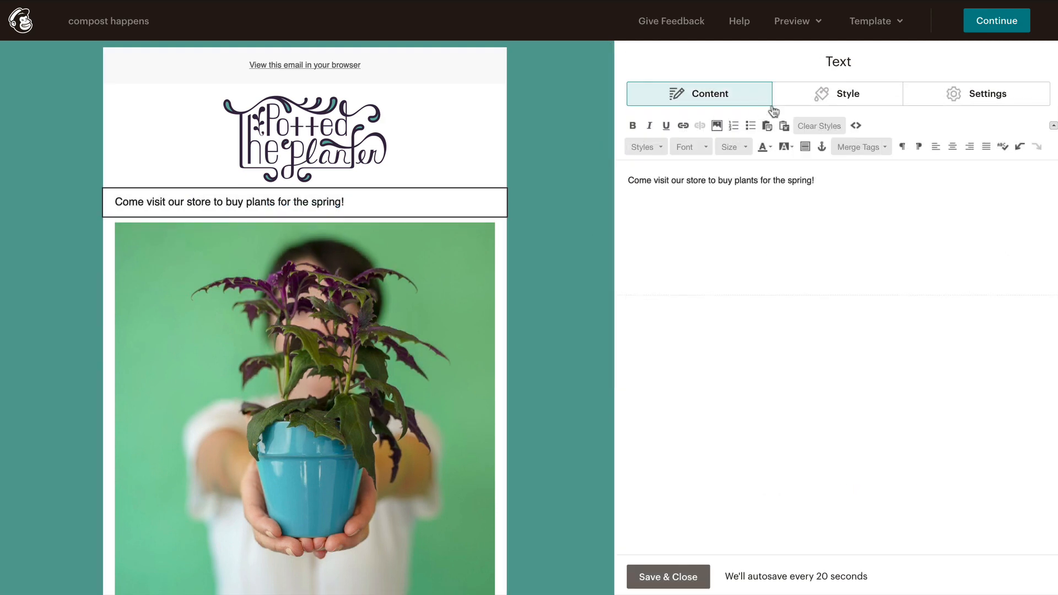
Review the new text block's Style and Settings tabs, then return to its content.
click(808, 103)
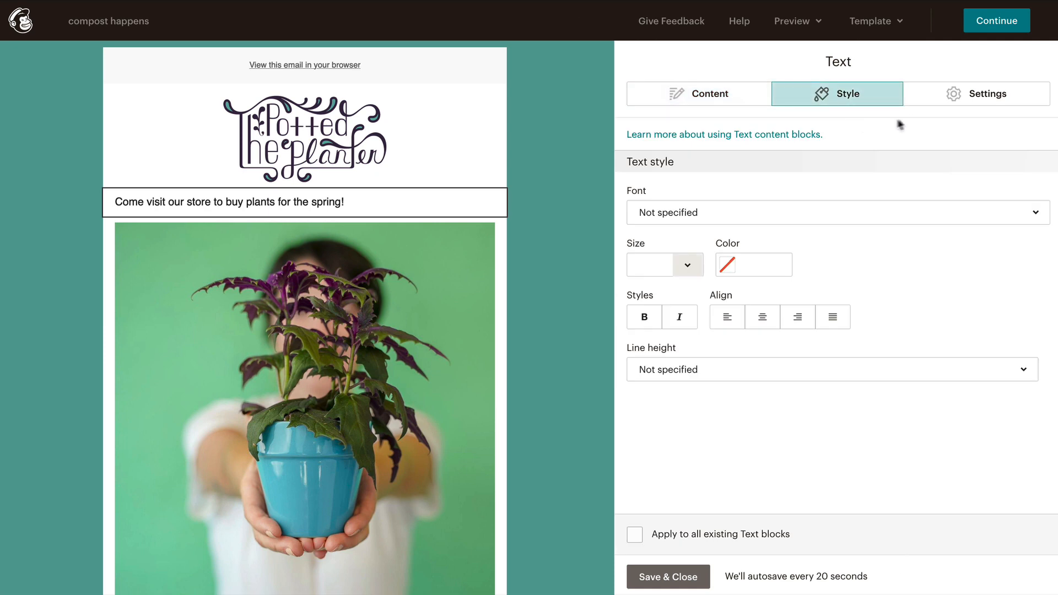
click(923, 111)
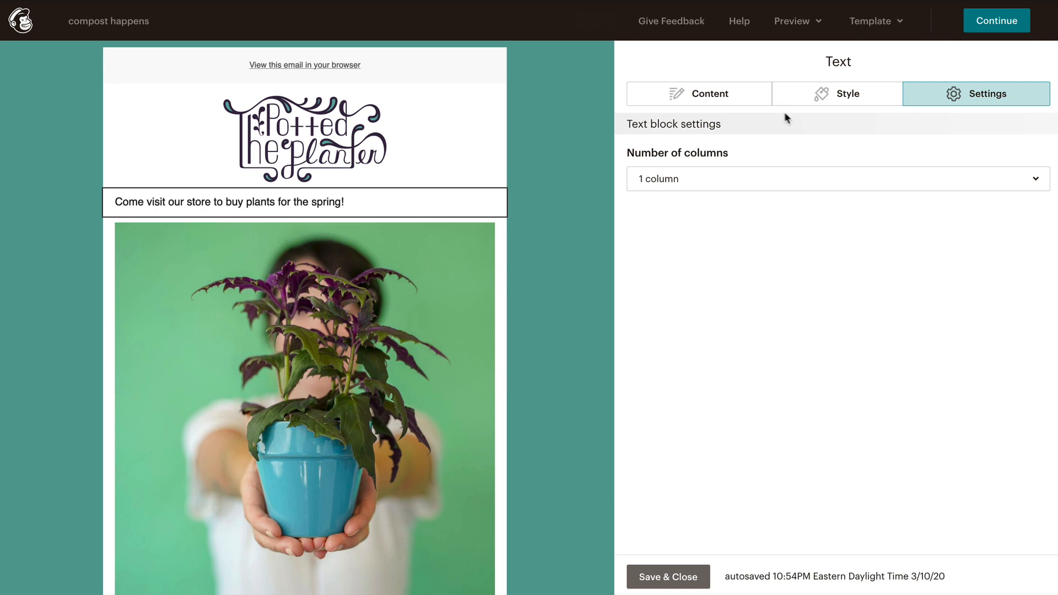
click(763, 109)
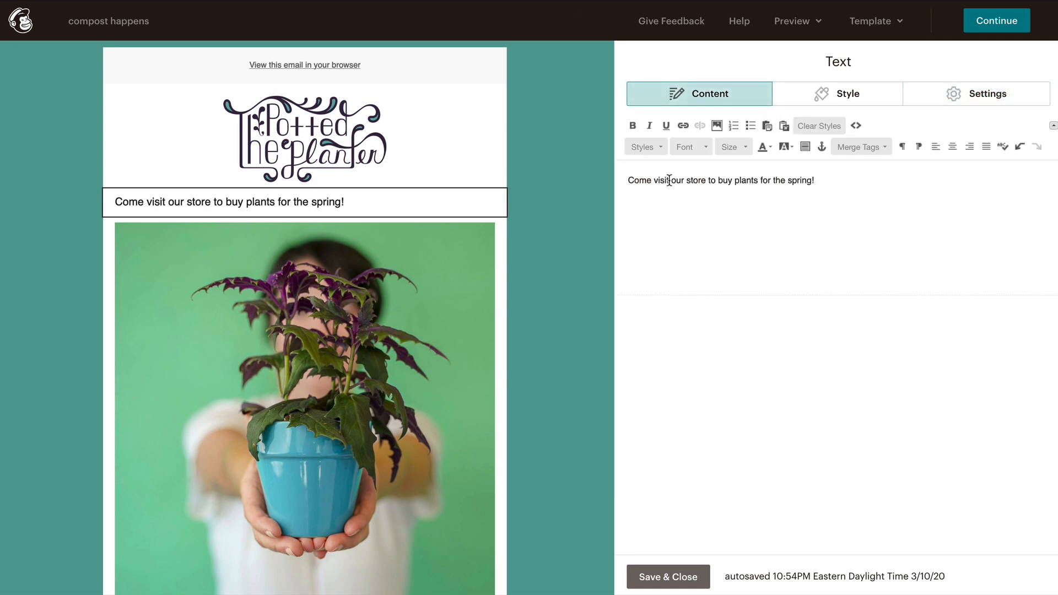
drag(669, 180, 627, 181)
click(633, 125)
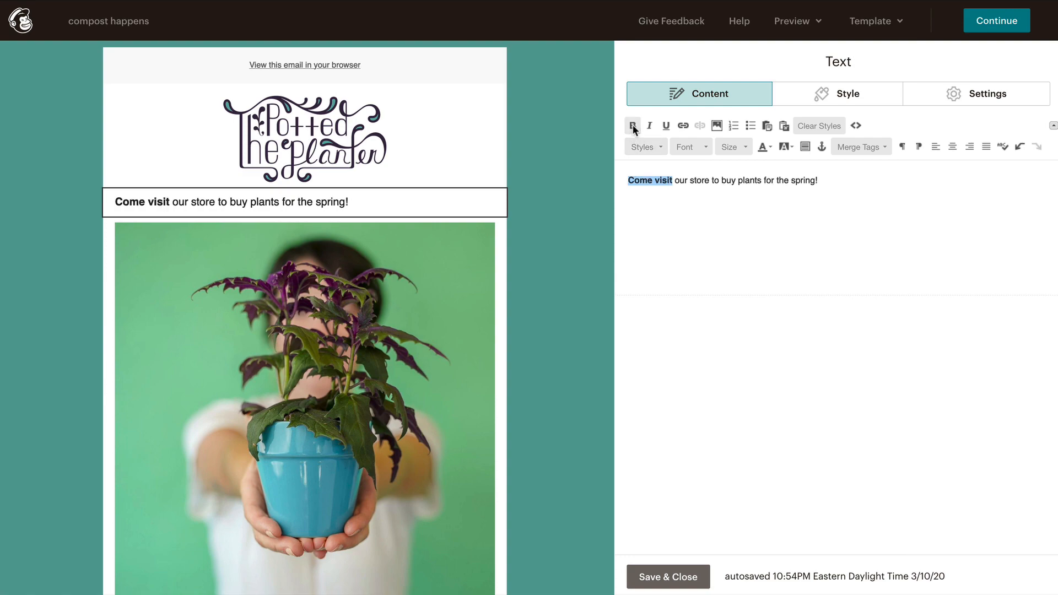
drag(712, 181, 763, 180)
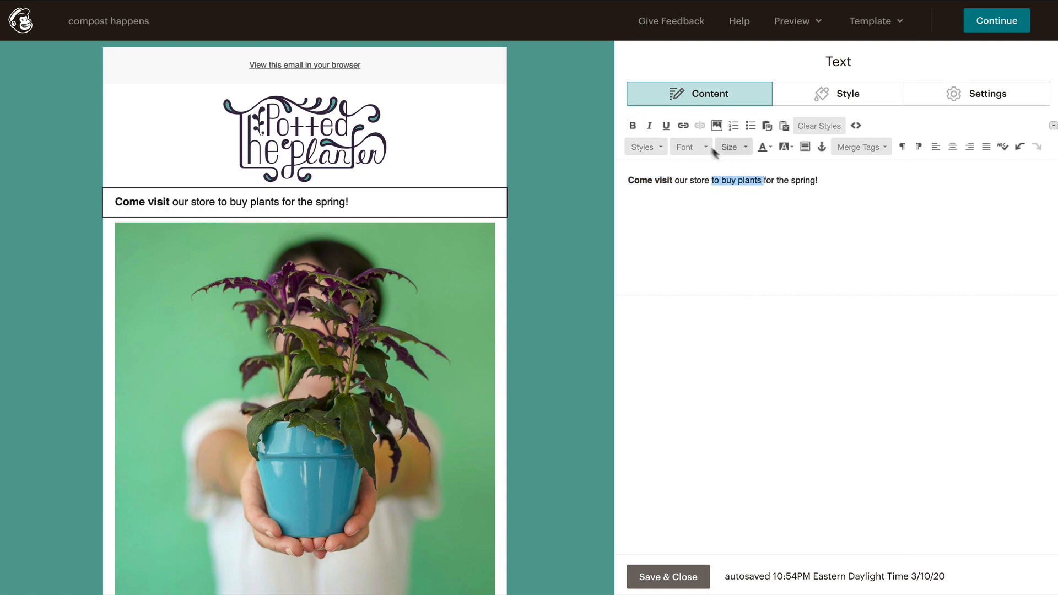
click(683, 126)
text(htt)
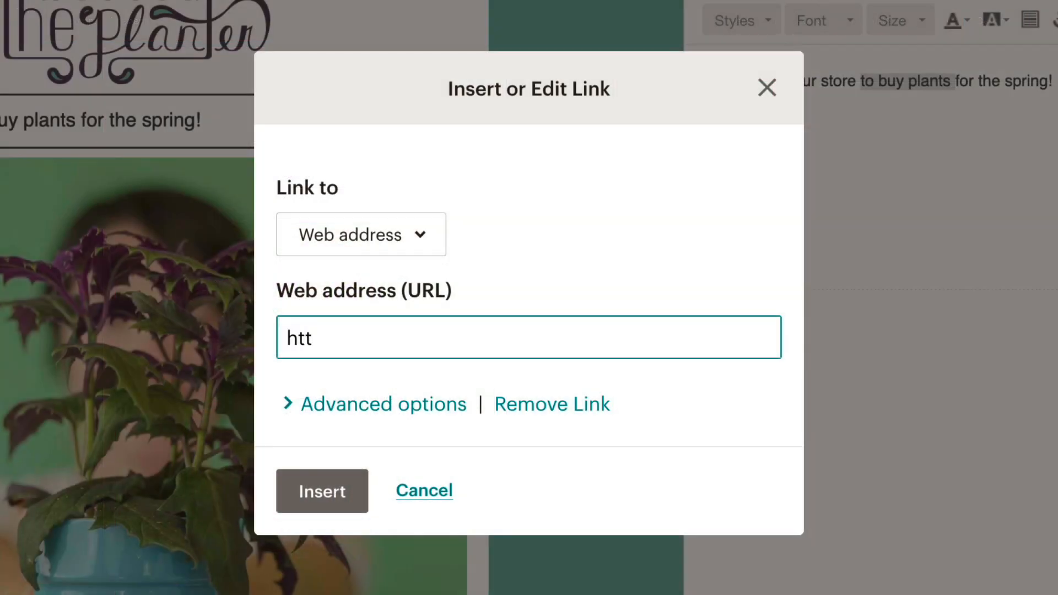
text(ps://thepottedplanter.com)
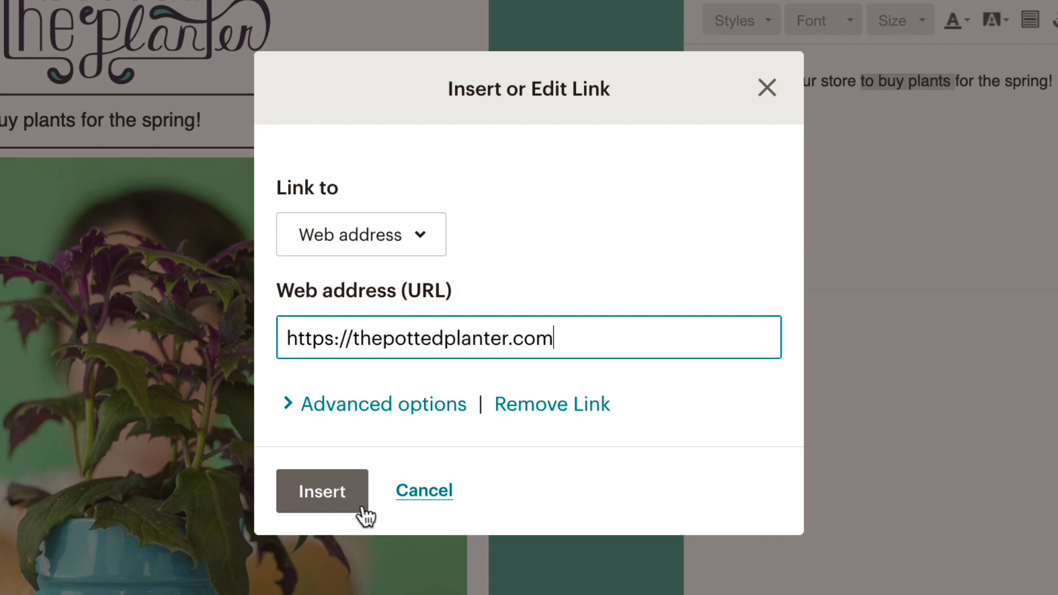
click(364, 513)
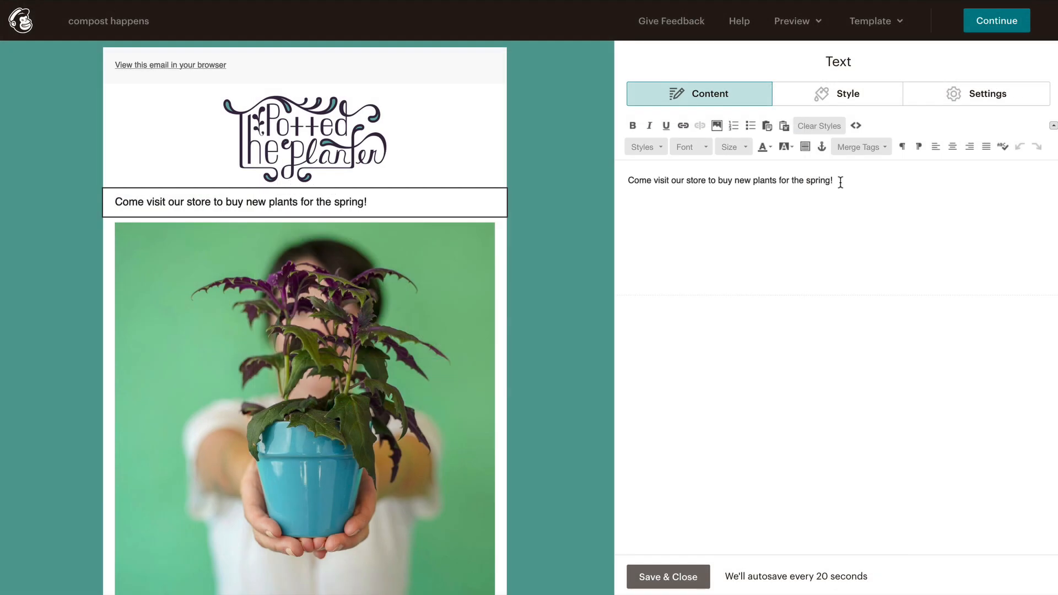
Make the whole spring sentence bold.
drag(840, 181, 625, 179)
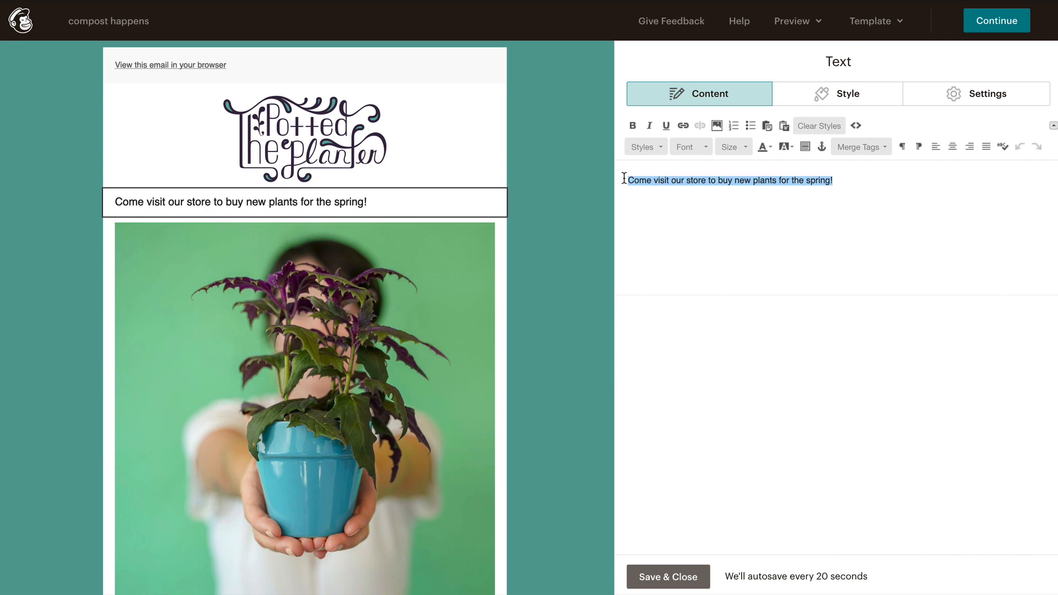
click(634, 125)
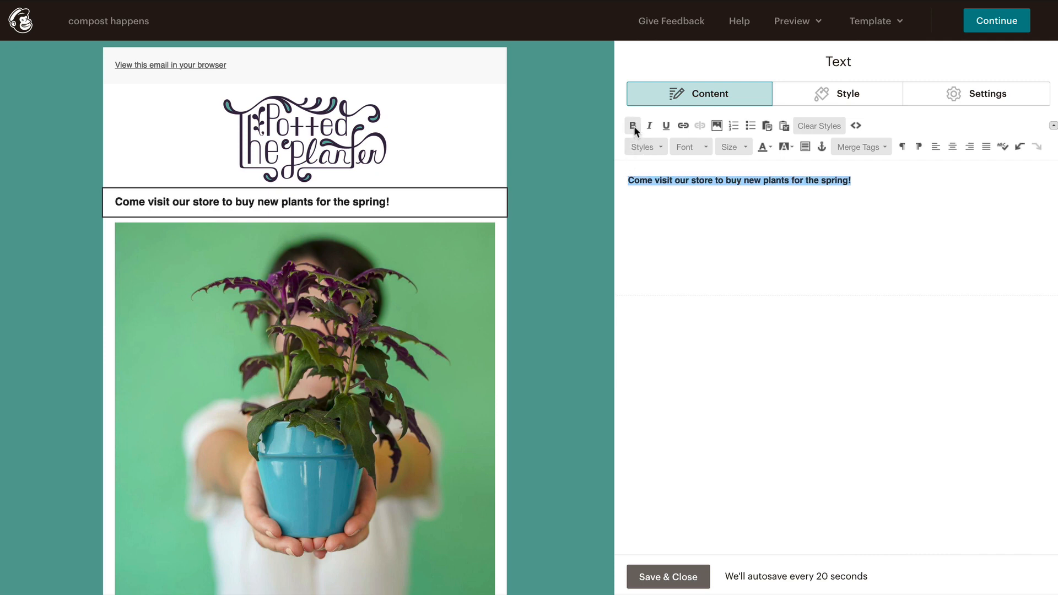
Undo the sentence bold, then set block-wide bold and apply it to all existing Text blocks.
key(ctrl+z)
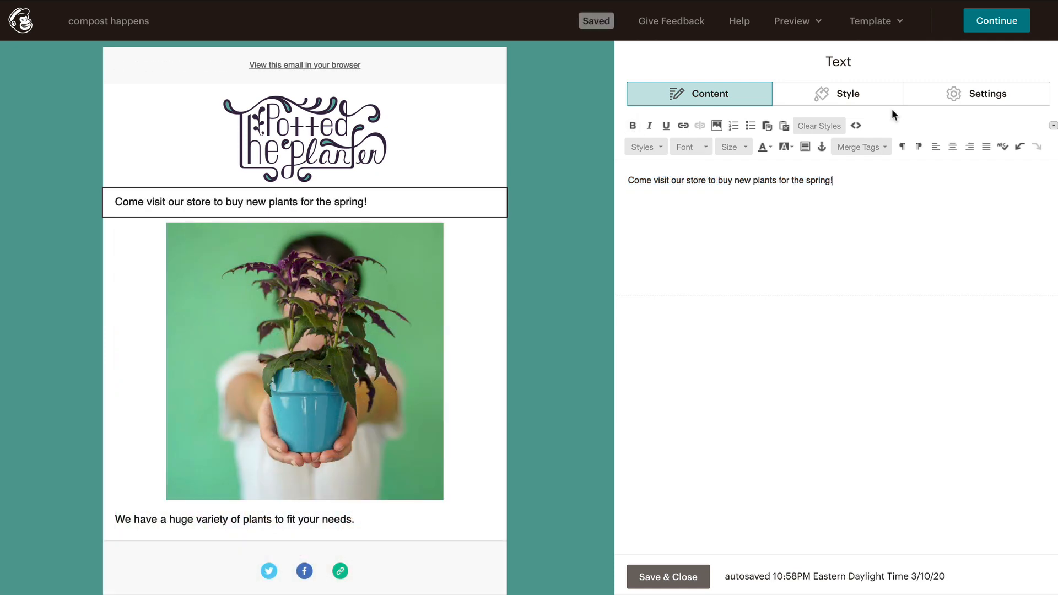
click(885, 101)
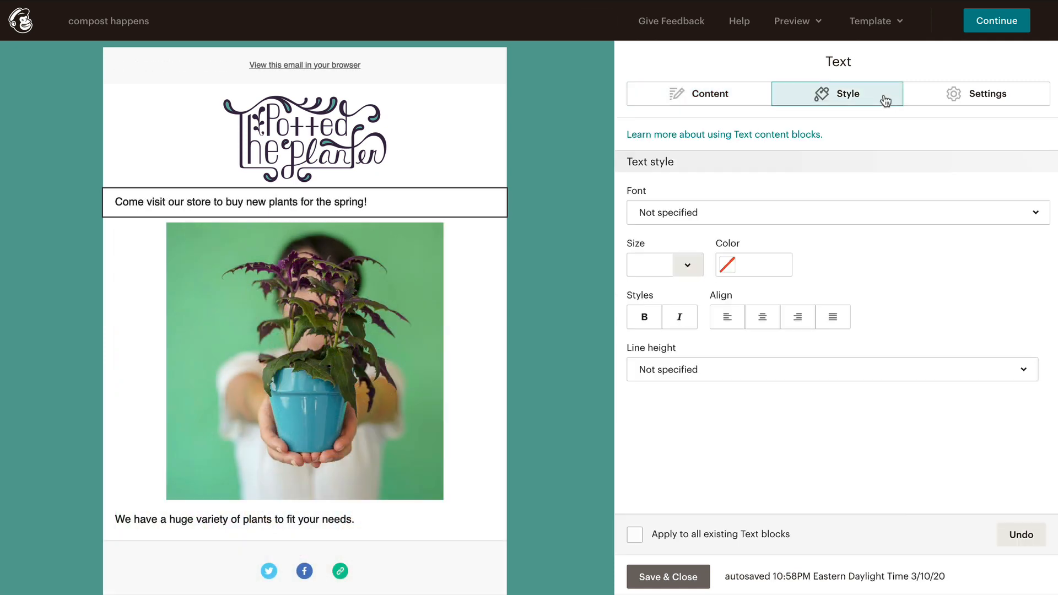
click(653, 323)
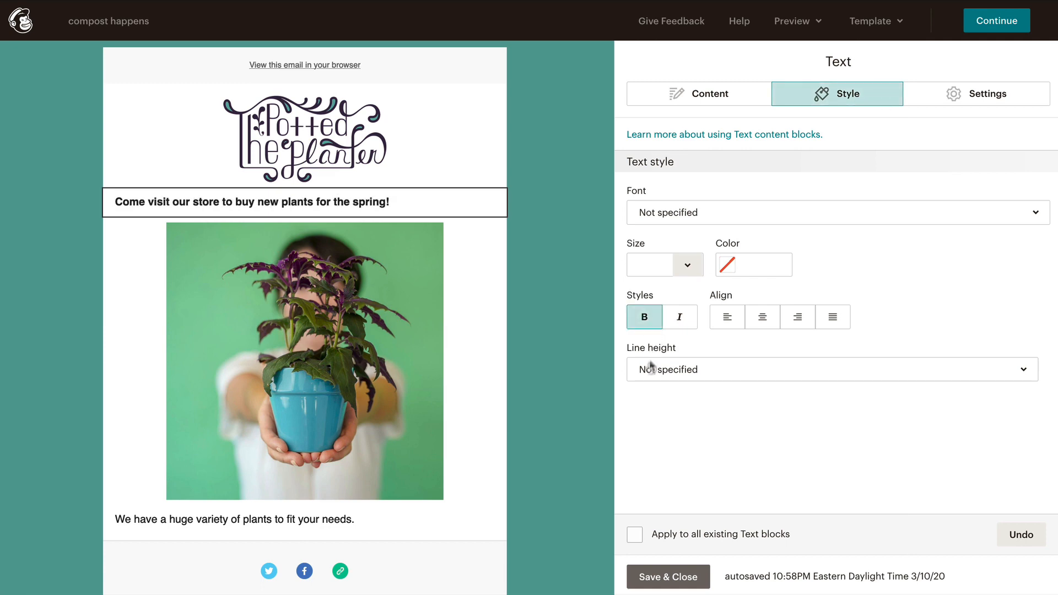
click(633, 537)
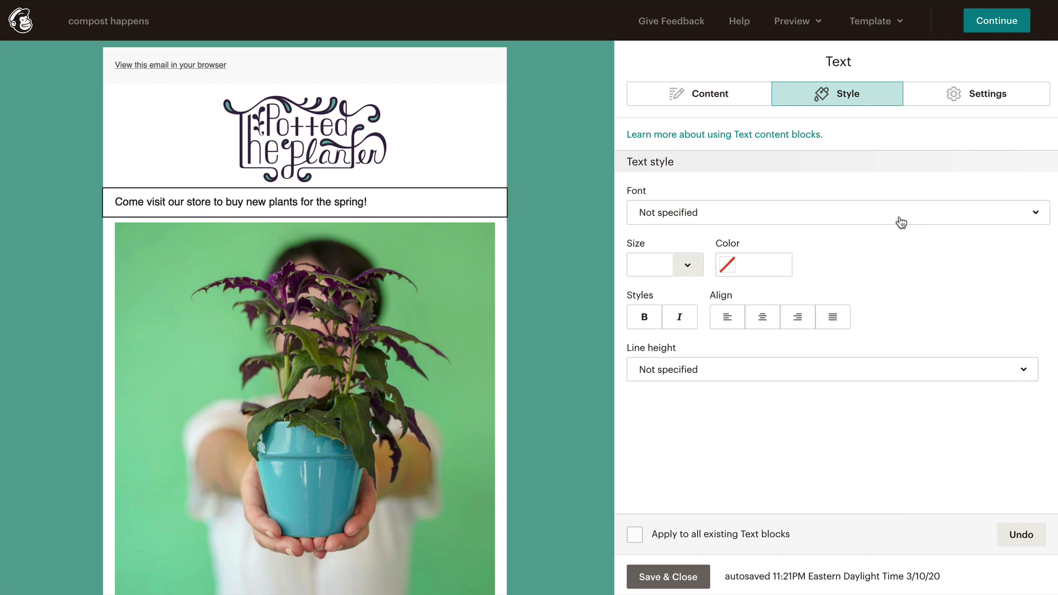
Style the tagline block as bold italic teal 14px Helvetica.
click(899, 220)
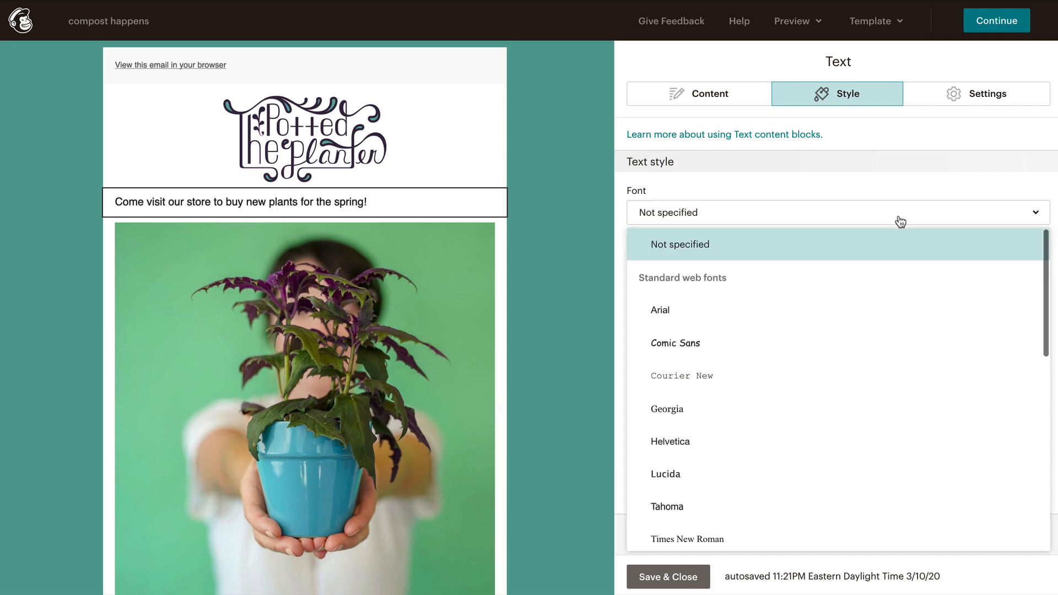
click(884, 441)
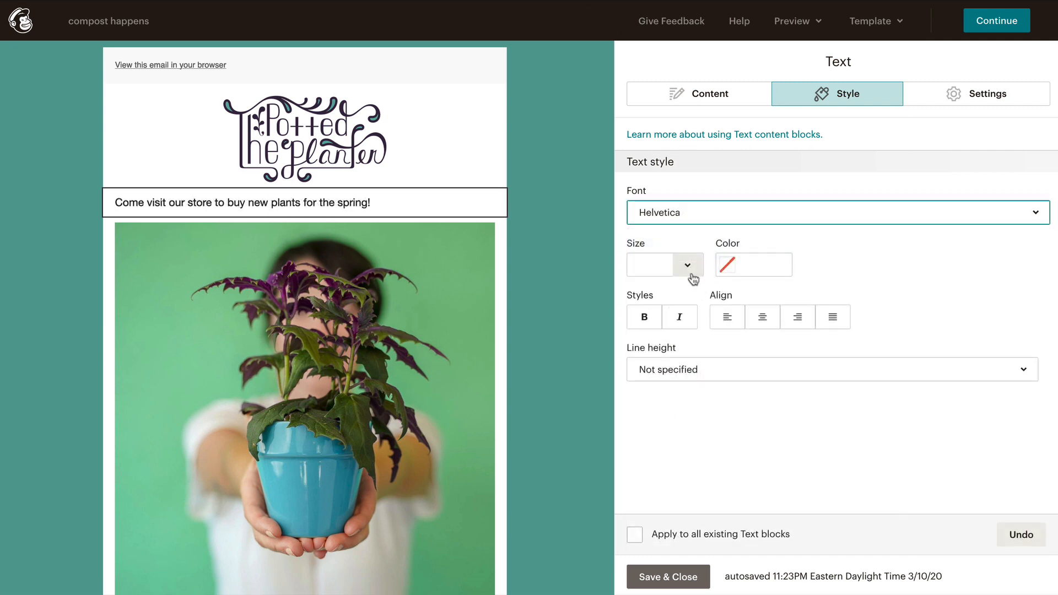
click(690, 269)
click(666, 456)
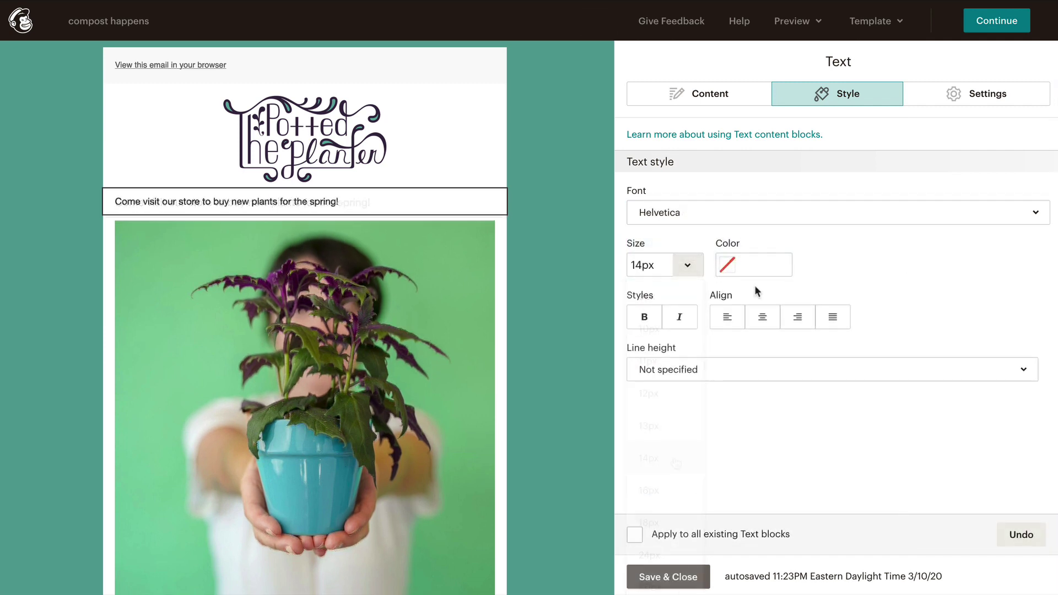
click(728, 265)
text(00798c)
click(660, 335)
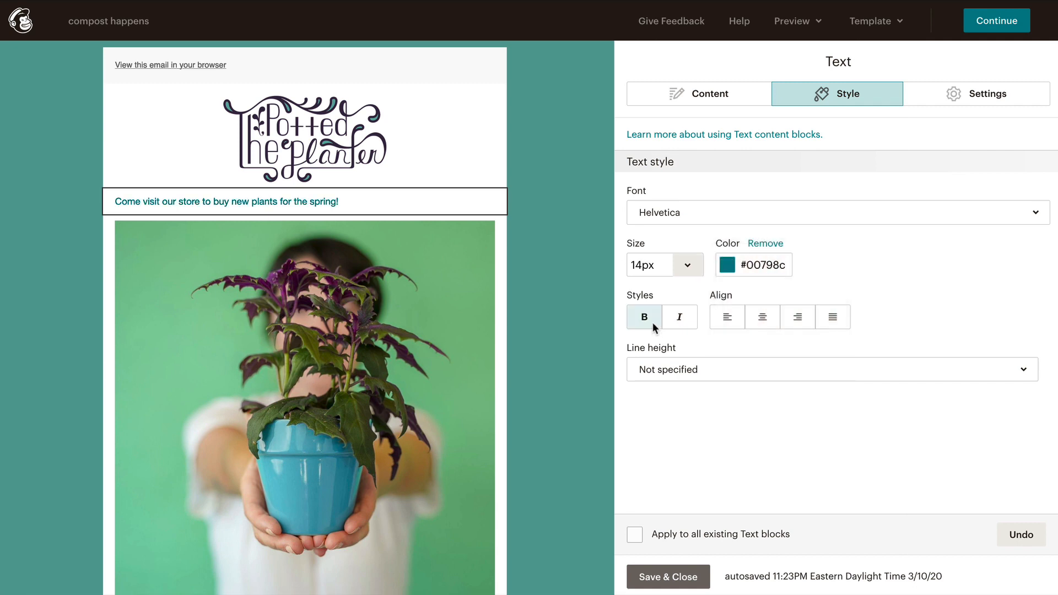
click(653, 322)
click(672, 325)
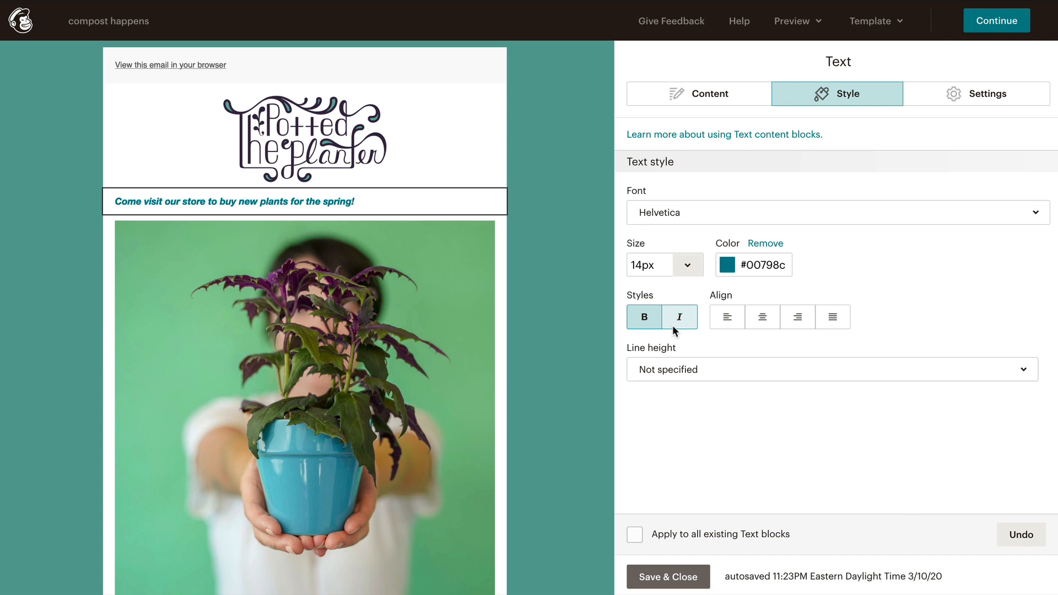
Justify the tagline text and give it double line spacing after trying other alignments.
click(735, 326)
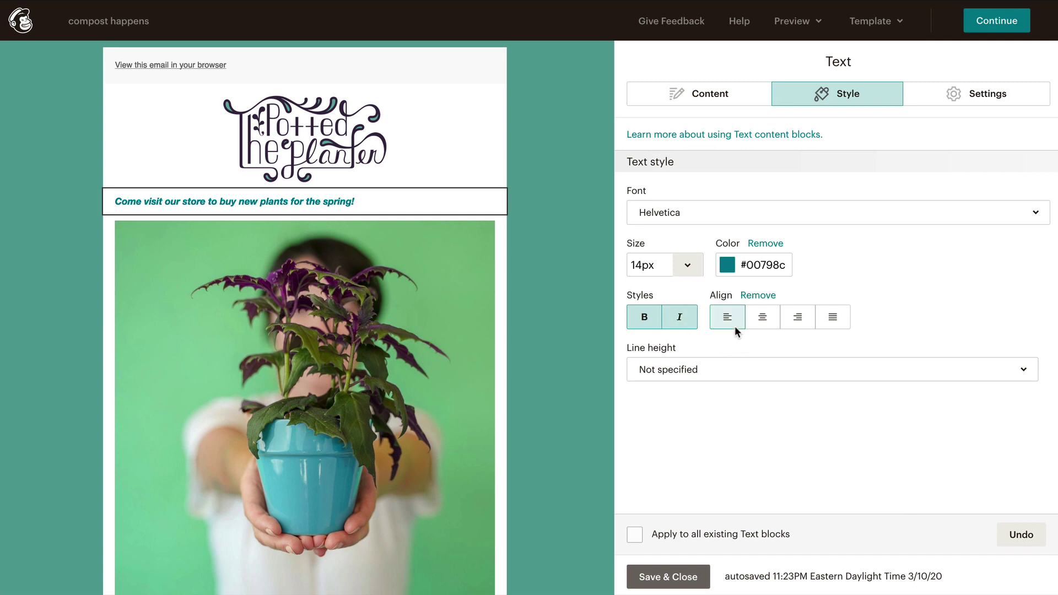
click(772, 326)
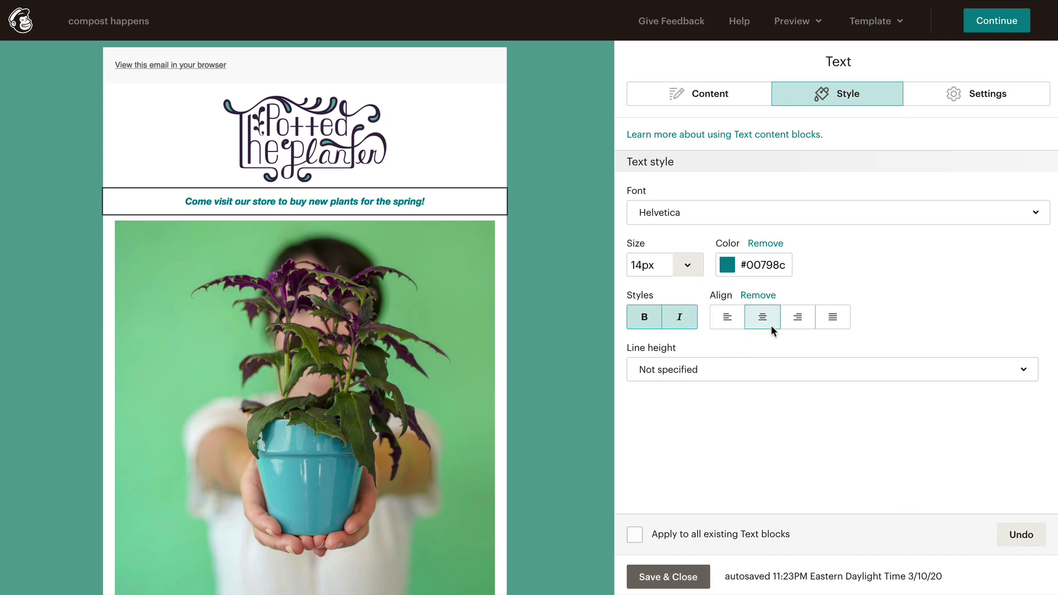
click(810, 327)
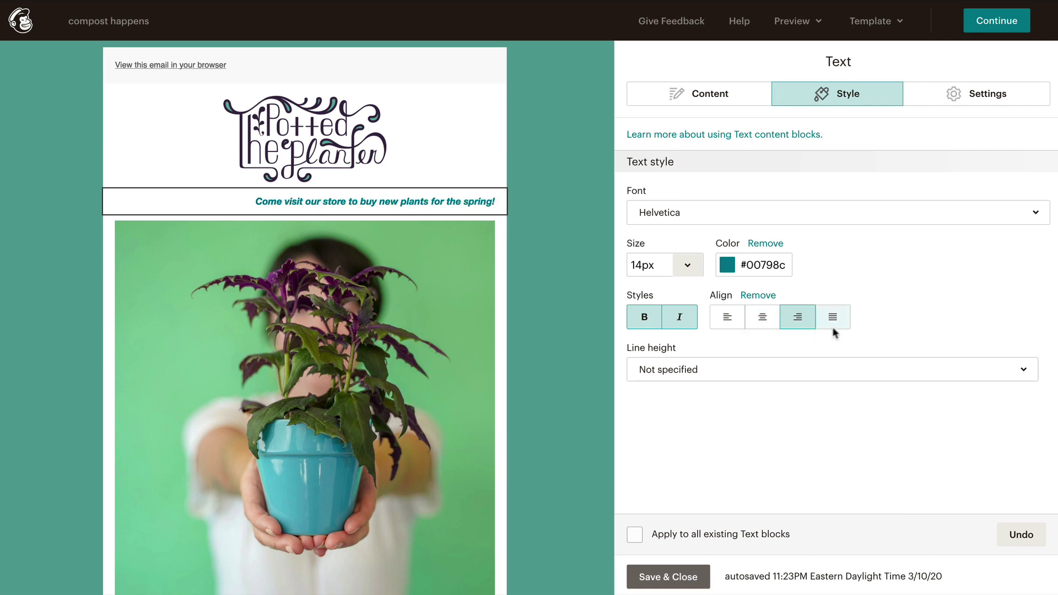
click(852, 370)
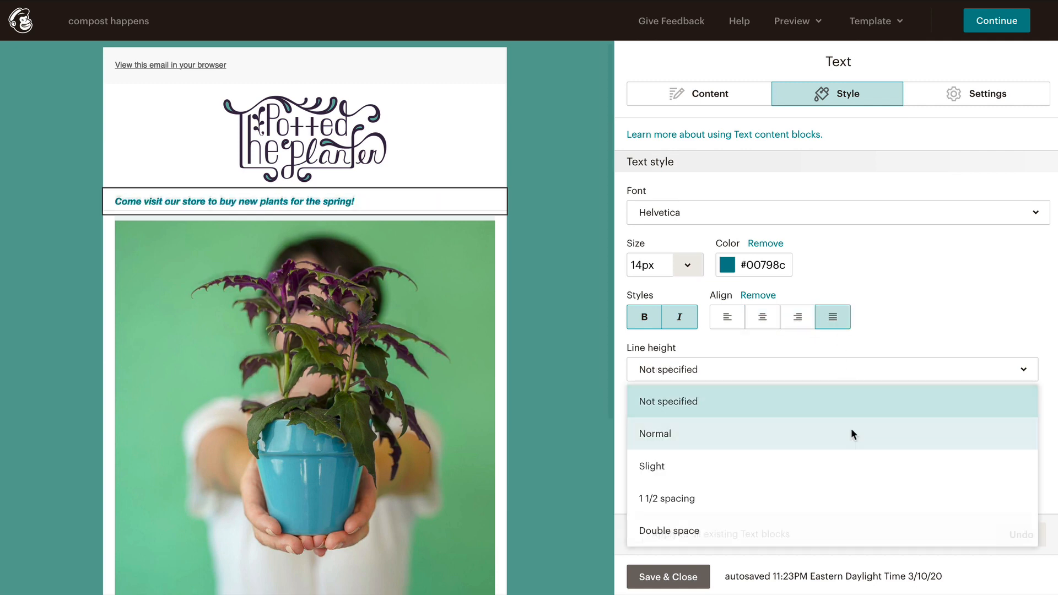
click(851, 431)
click(850, 376)
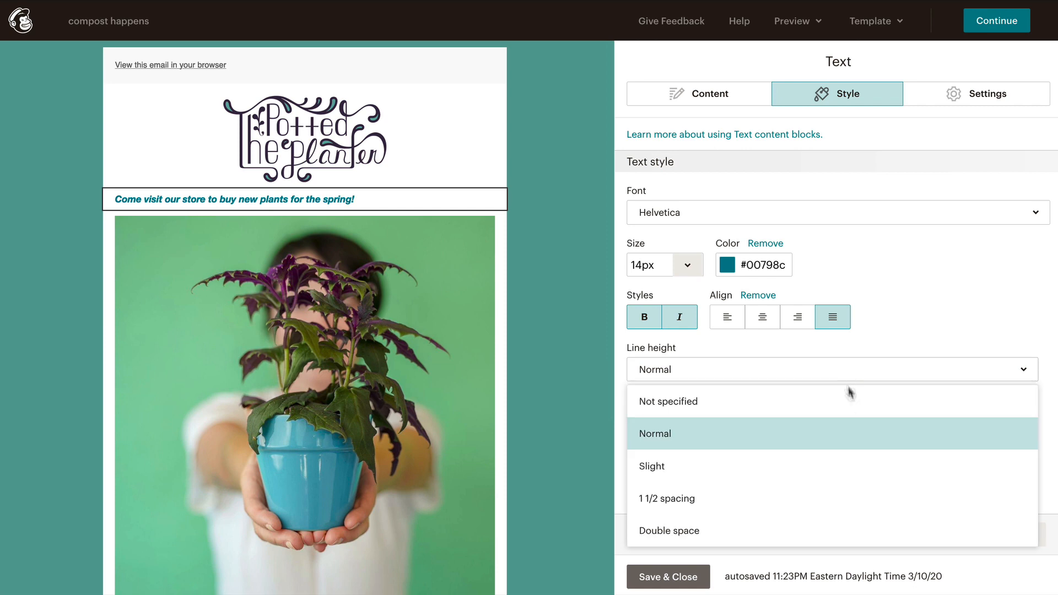
click(849, 524)
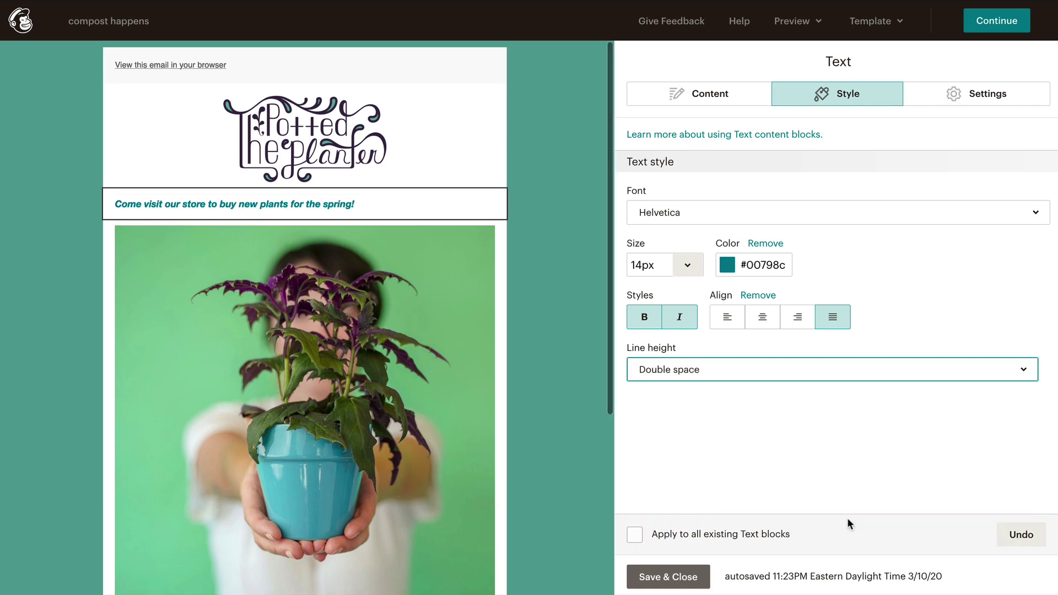
Set the tagline block to 2 columns, then back to 1 column.
click(1024, 104)
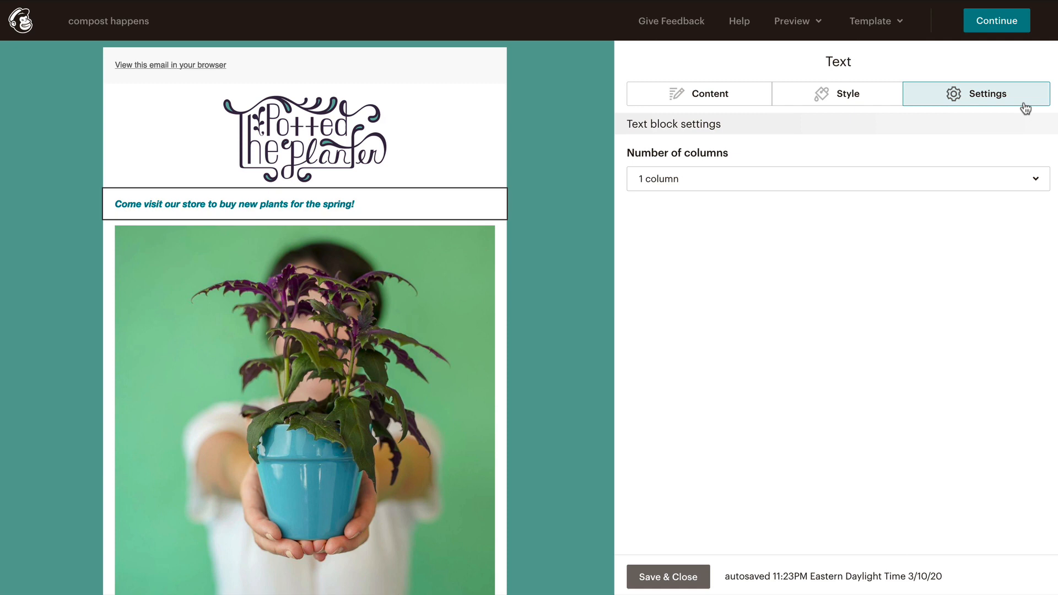
click(1029, 181)
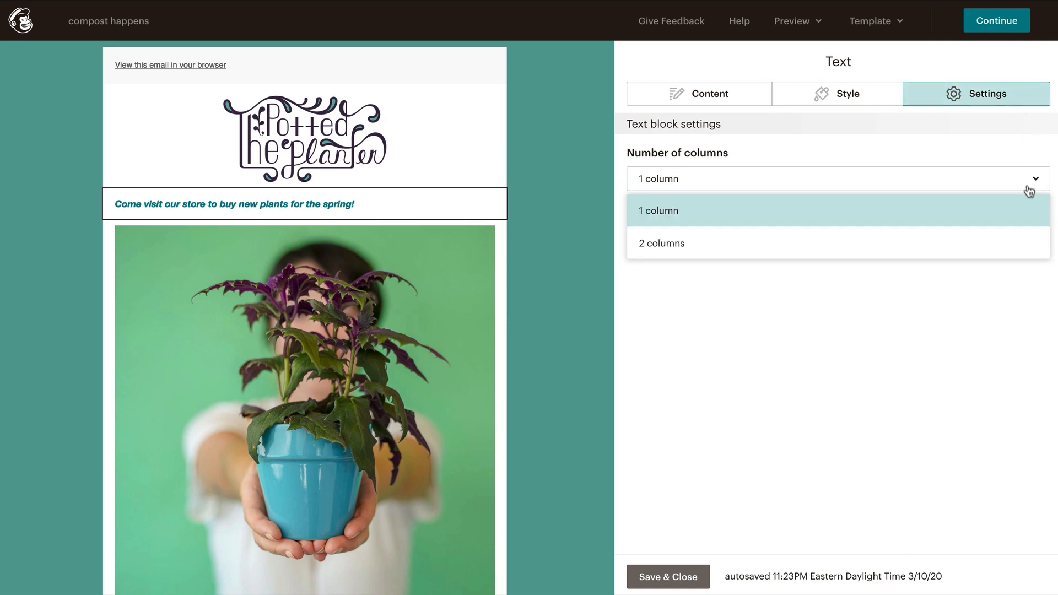
click(1033, 244)
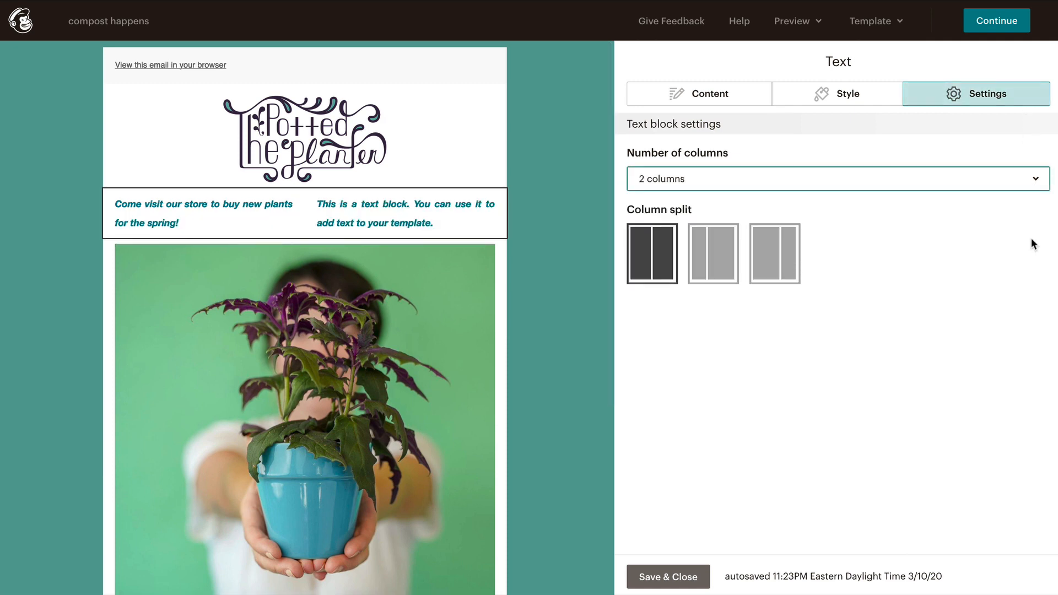
click(1029, 184)
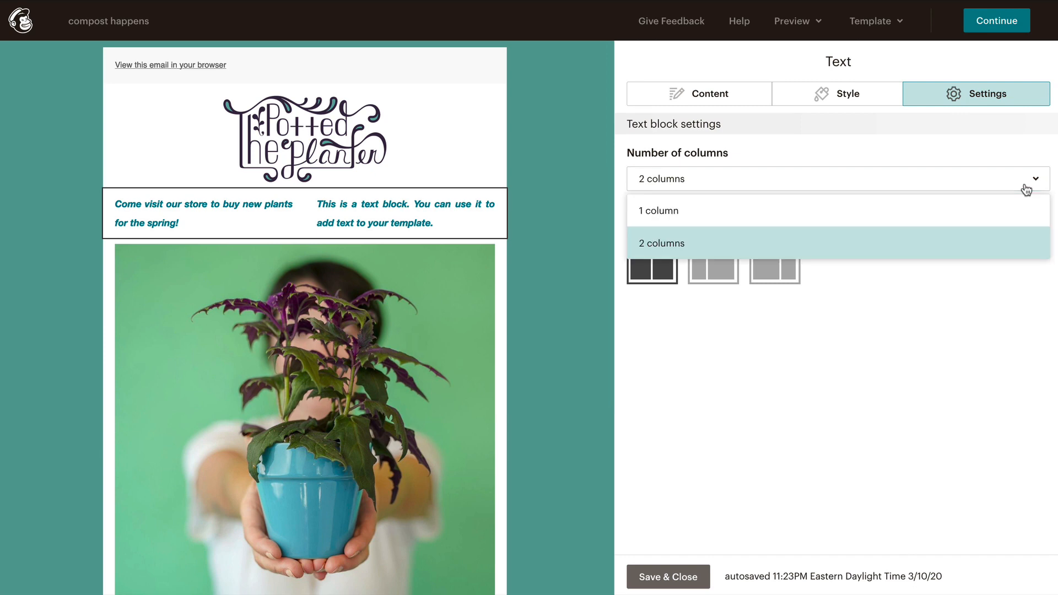
click(996, 215)
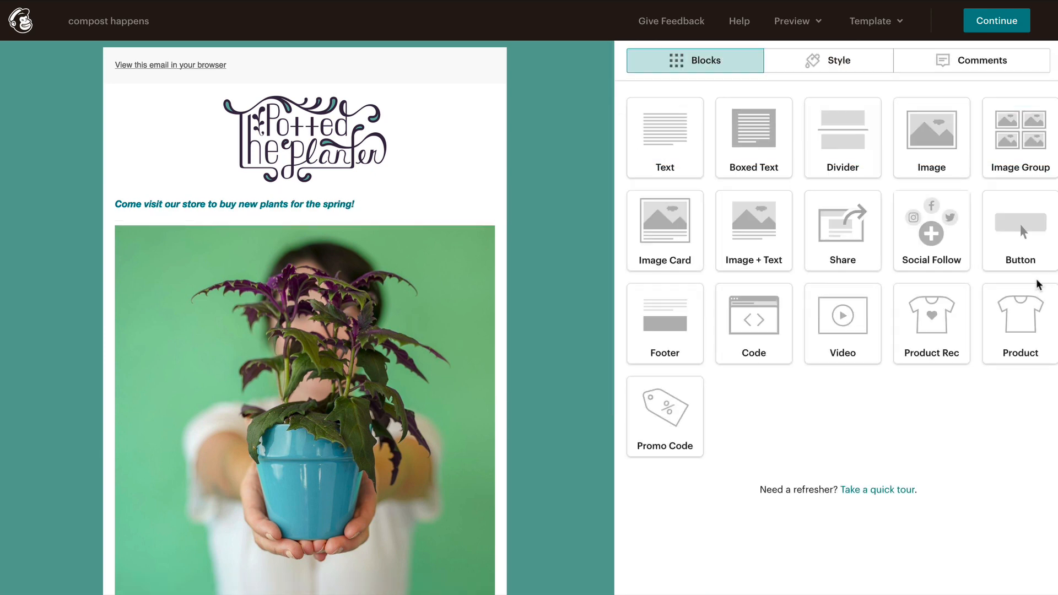
Add a Buy Now button below the tagline and set its width to Full width.
drag(1048, 260, 459, 232)
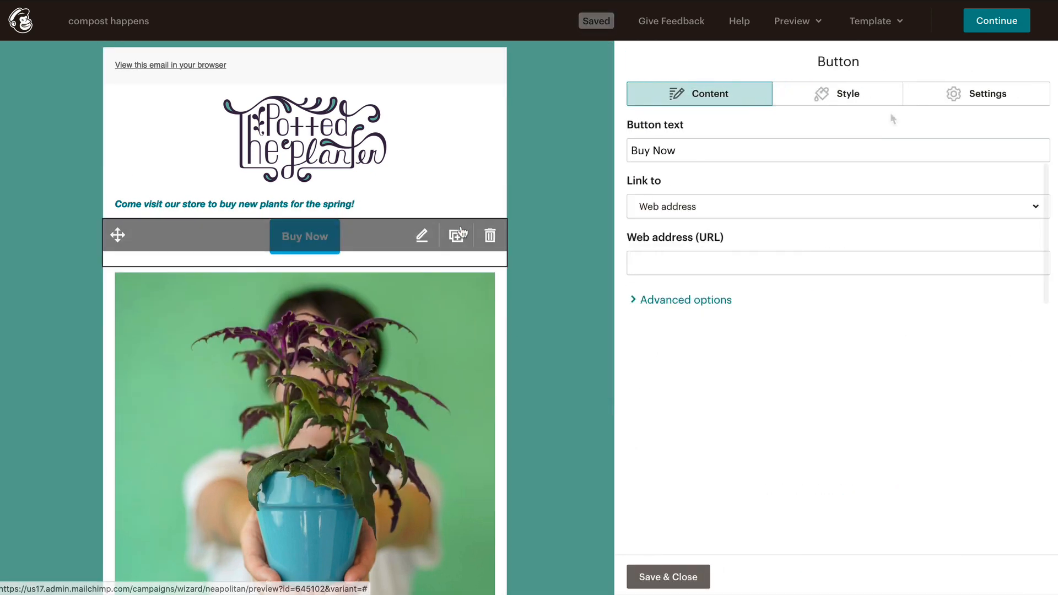
click(881, 106)
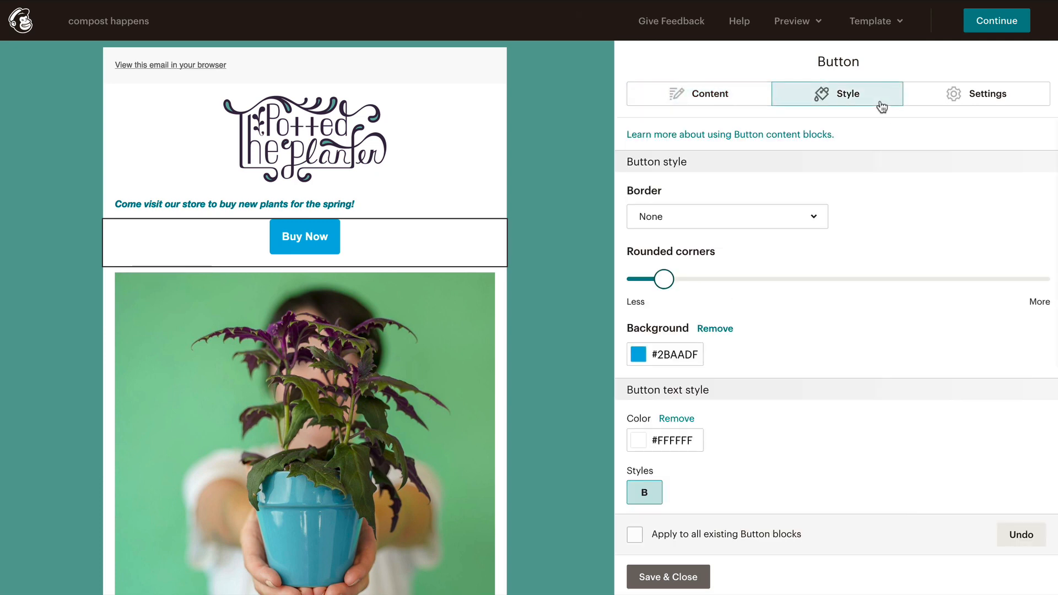
click(940, 108)
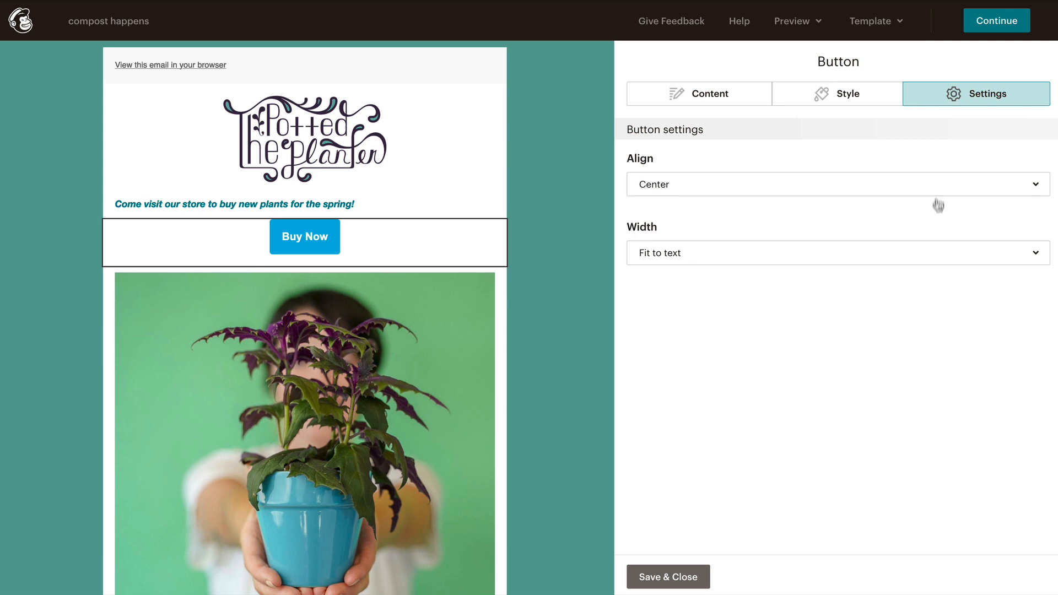
click(935, 254)
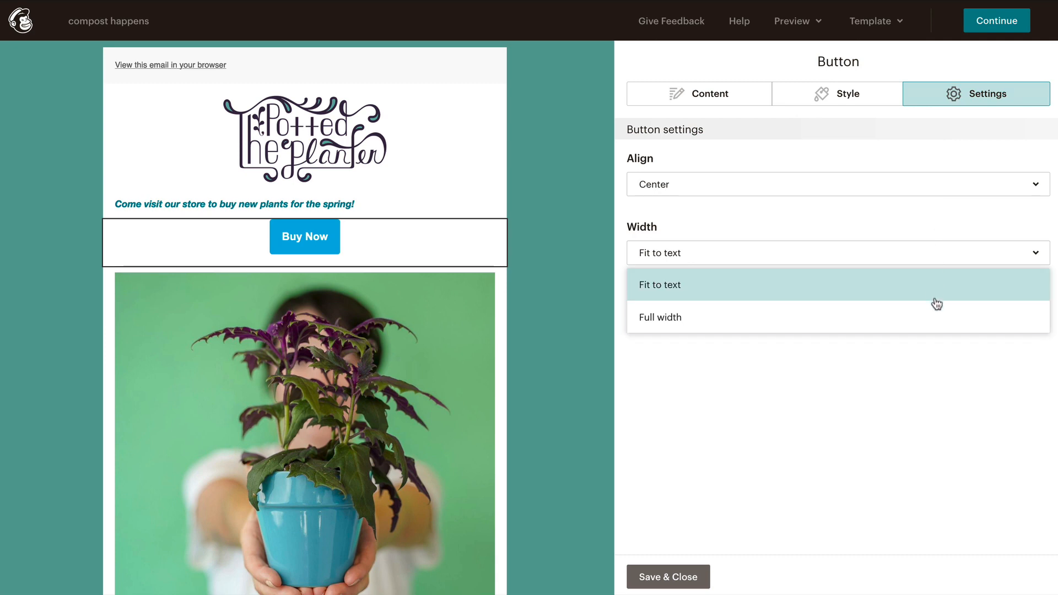
click(936, 319)
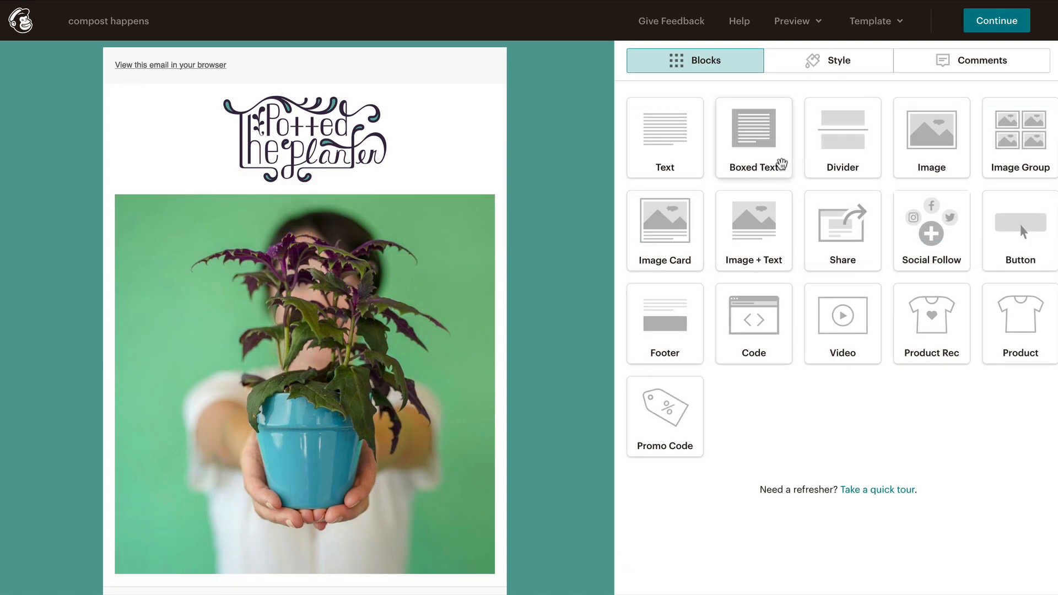
text(We have everythin)
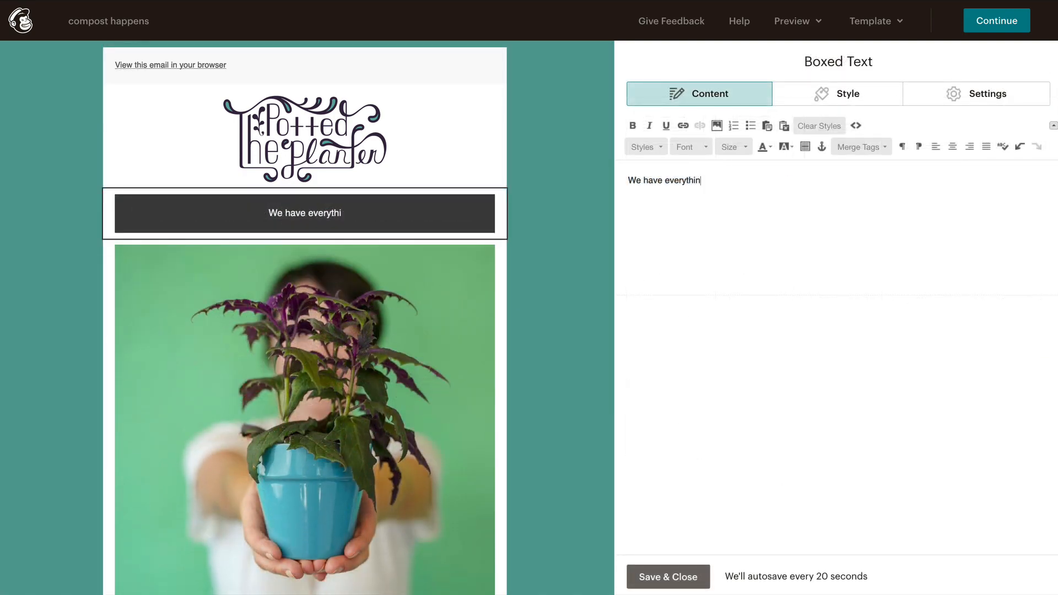
text(g yo)
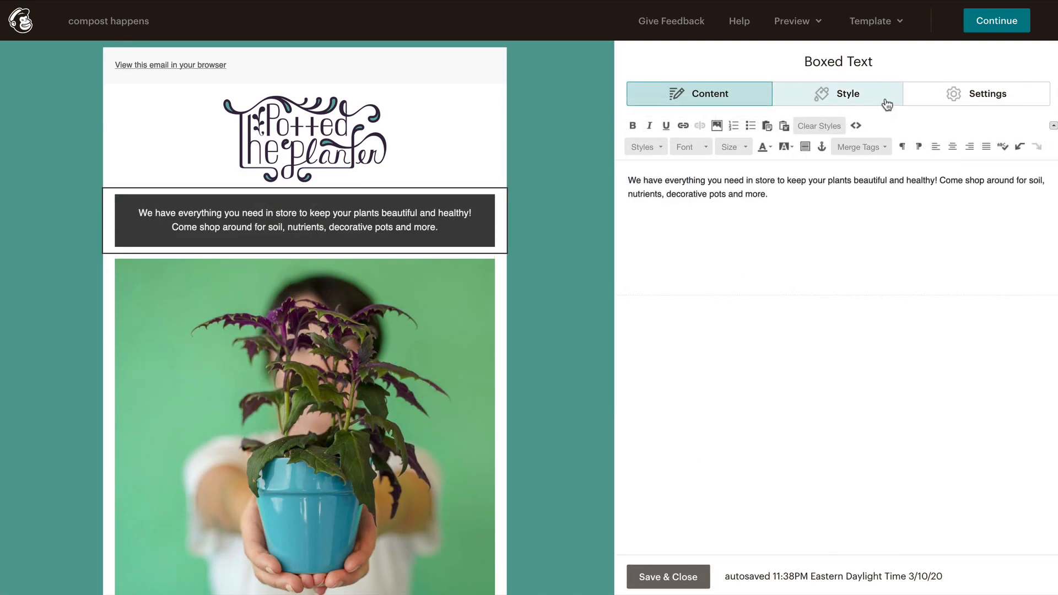
Give the boxed text a #70a9a1 teal background and a Double border.
click(885, 103)
click(697, 473)
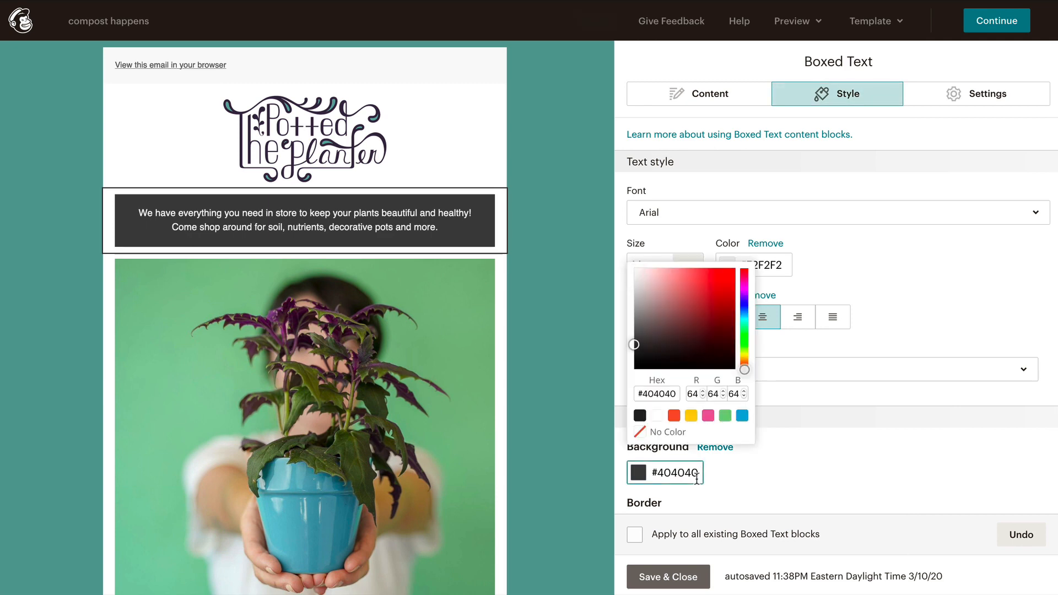
double_click(646, 394)
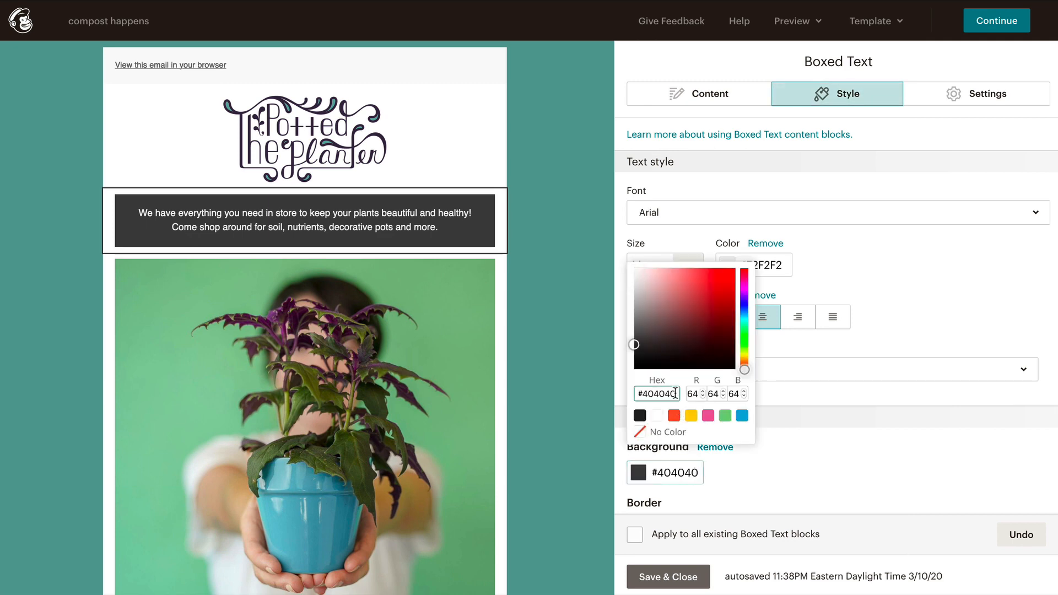
text(70a9a1)
click(712, 480)
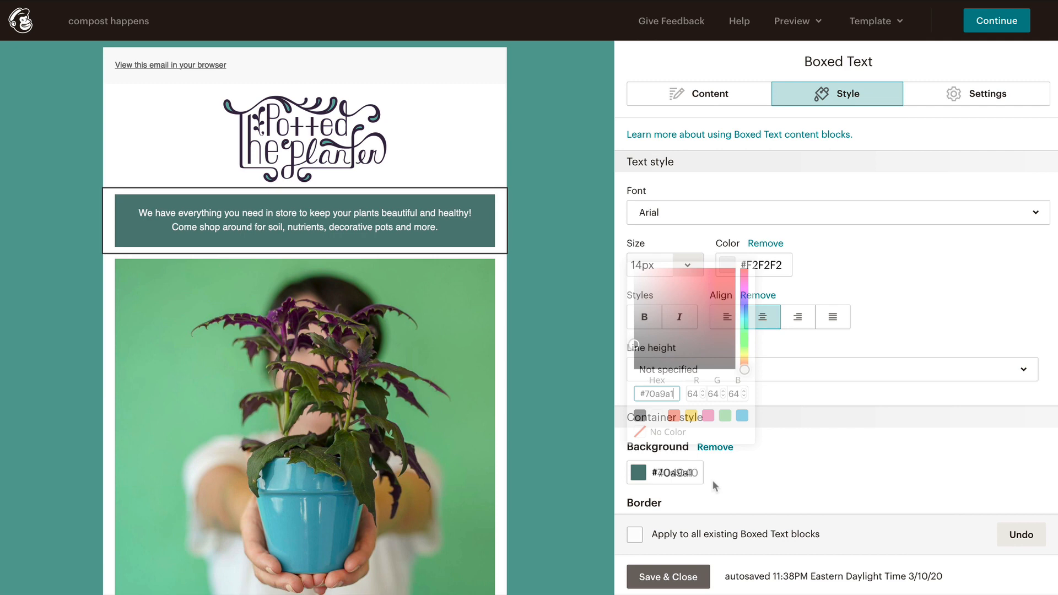
scroll(713, 481, down, 1)
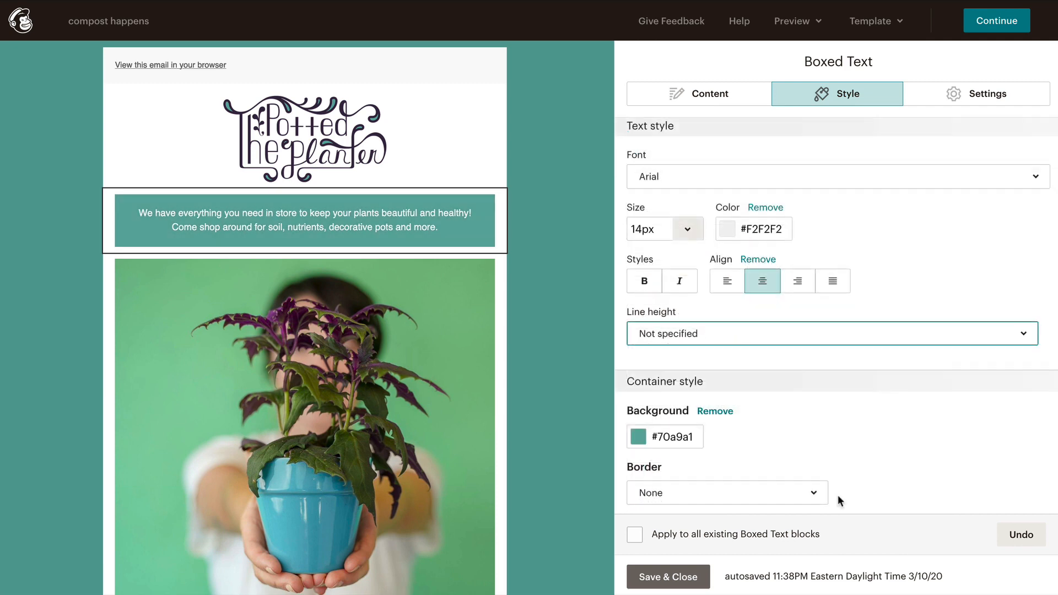
click(814, 492)
click(791, 341)
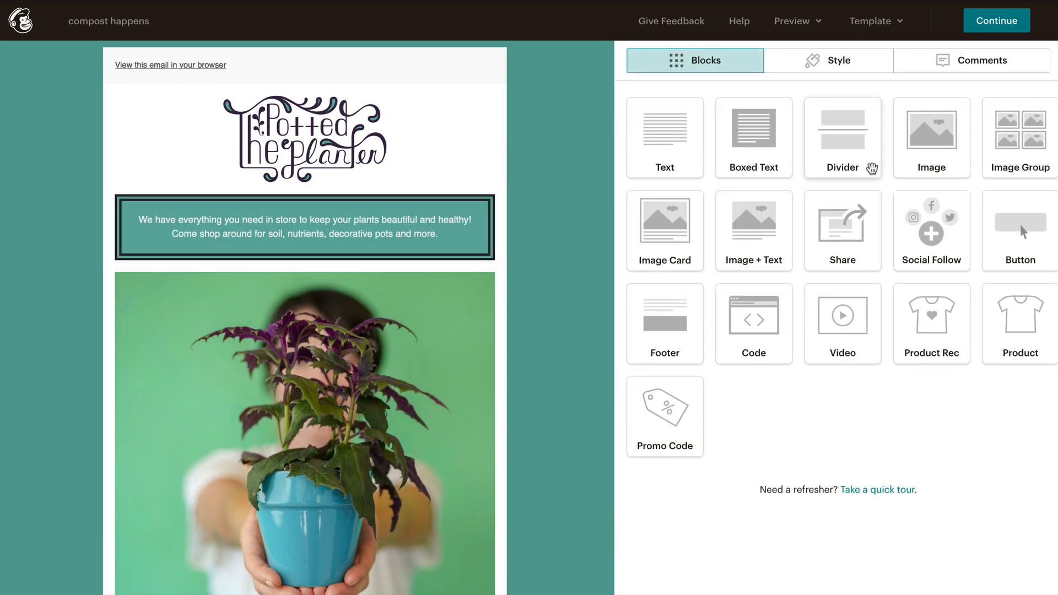
Add a Divider below the boxed text with 30 px top and bottom padding.
drag(874, 165, 554, 281)
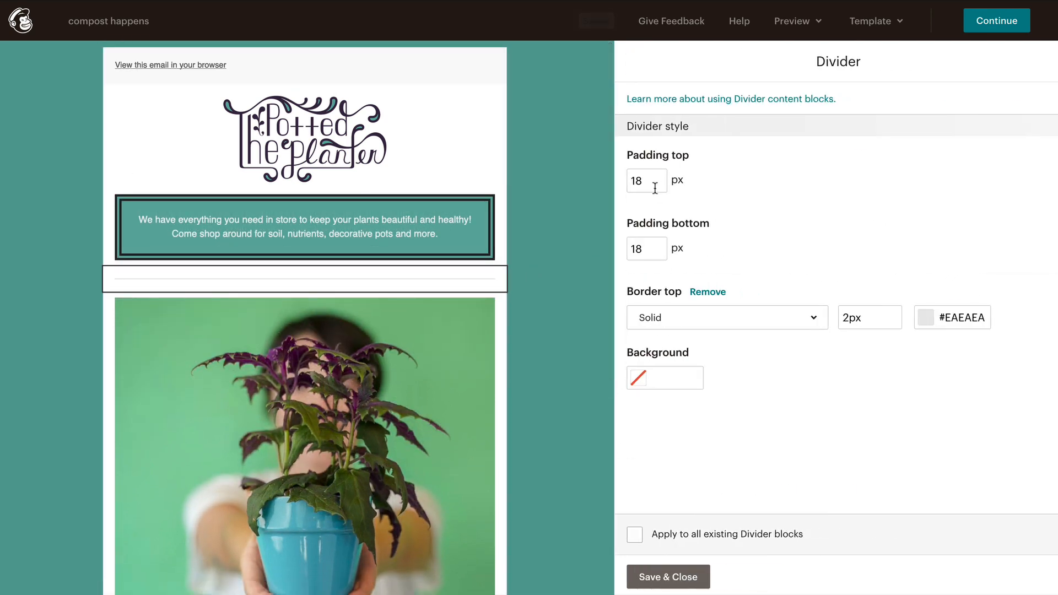
drag(650, 183, 626, 183)
text(30)
click(666, 269)
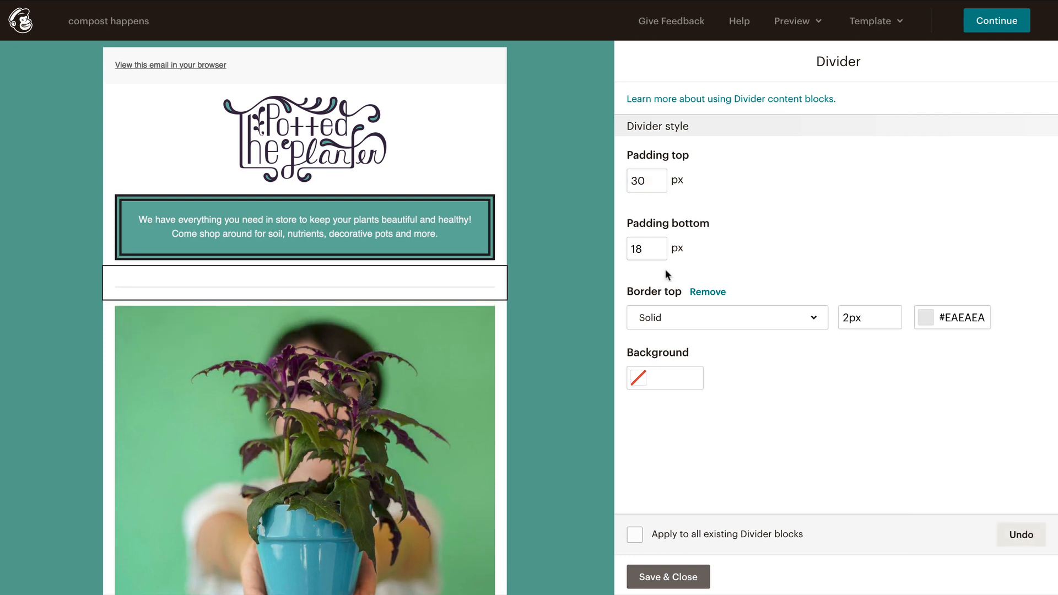
drag(654, 252, 624, 249)
text(30)
Set the divider line colour to #70a9a1 teal.
click(932, 322)
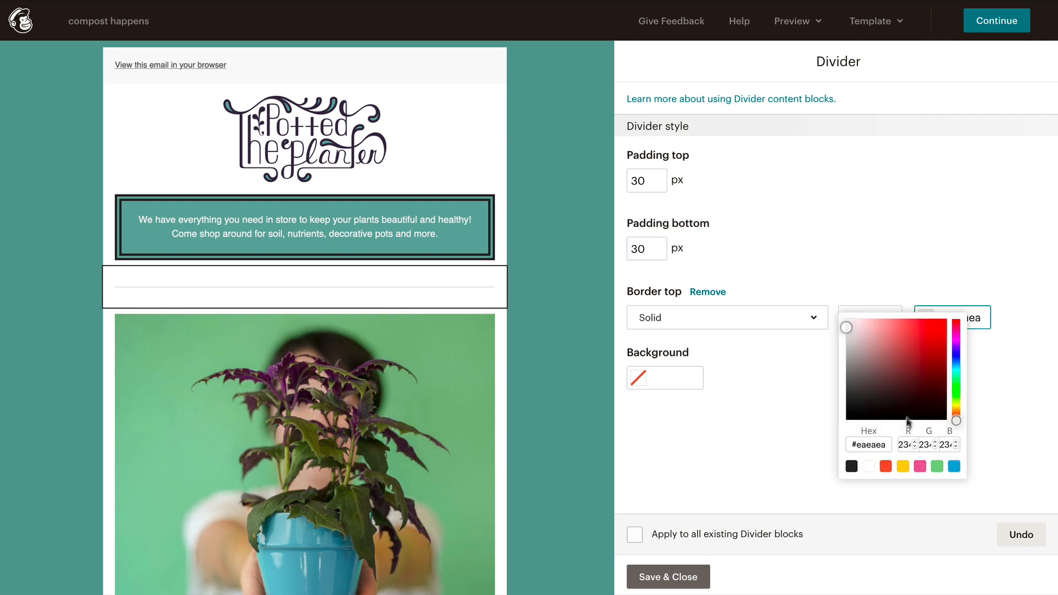
drag(889, 445, 857, 446)
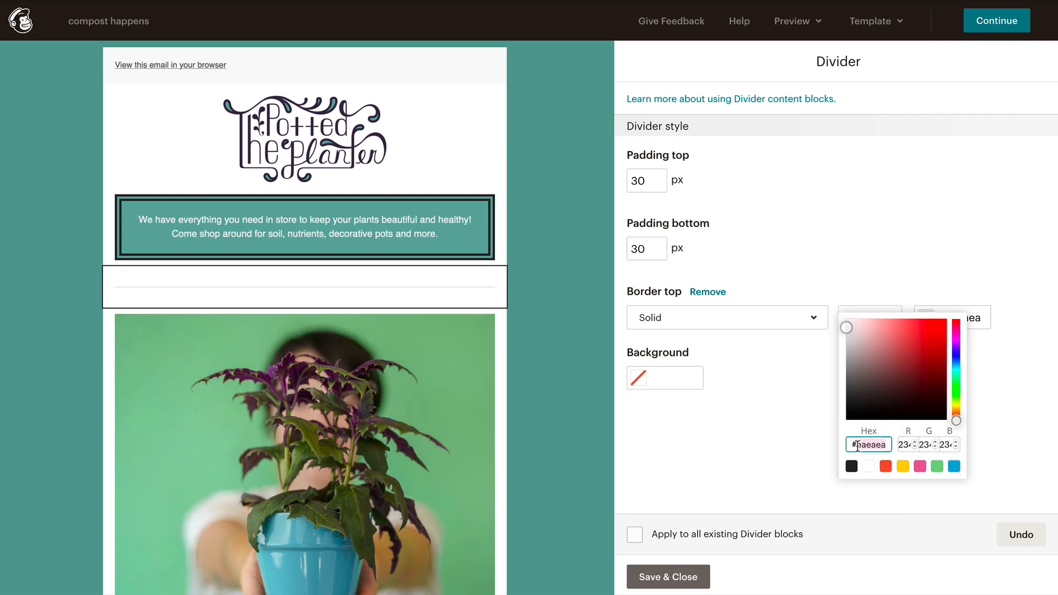
text(70a9a1)
key(Return)
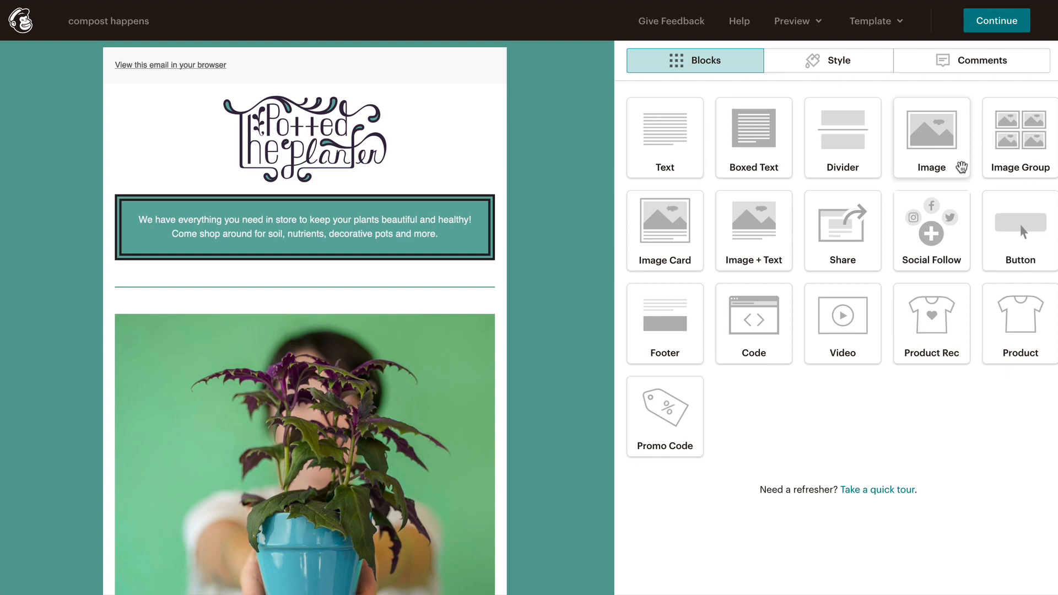
Add the plant-shelf photo and give it a solid border coloured #cfd7c7.
drag(963, 168, 549, 368)
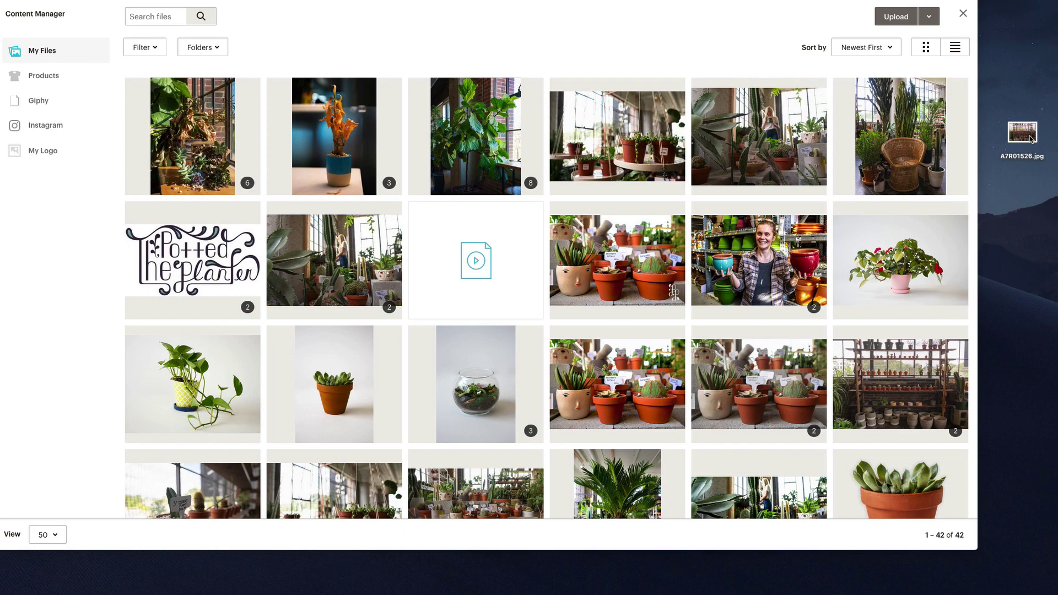
drag(1022, 134, 936, 141)
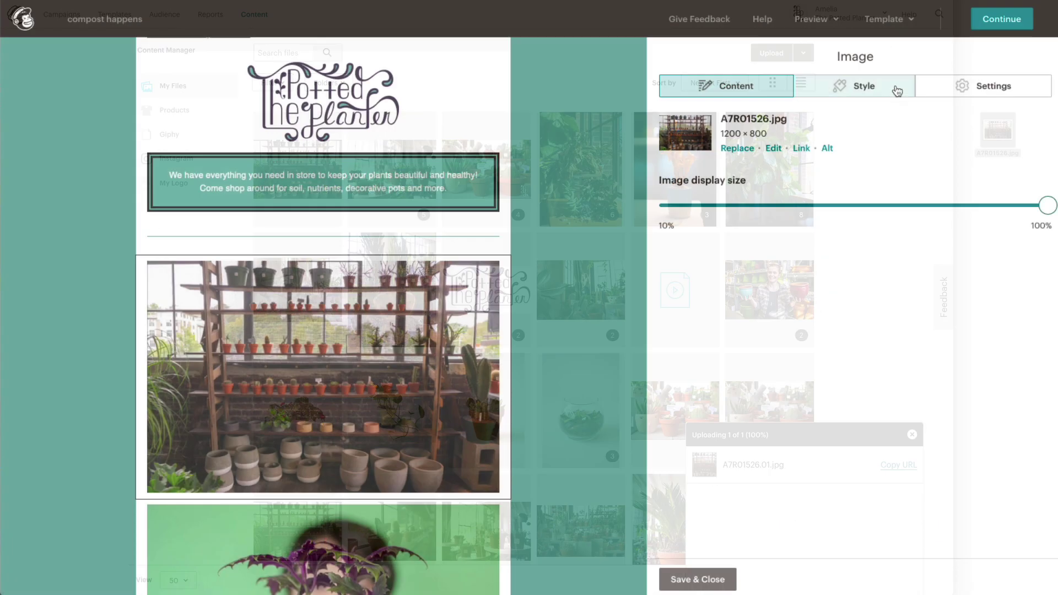
click(896, 88)
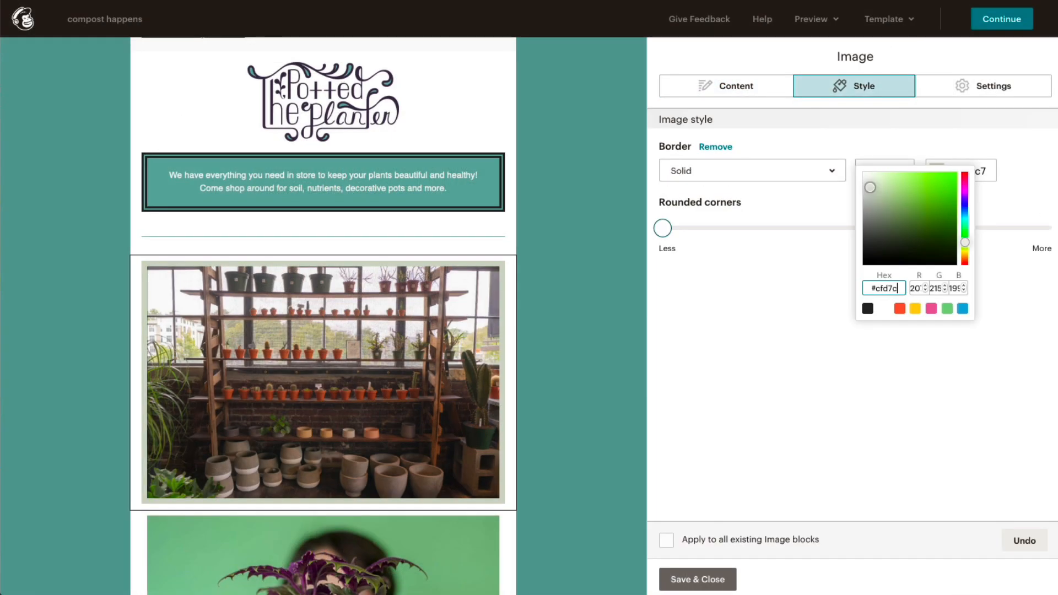
text(7)
key(Return)
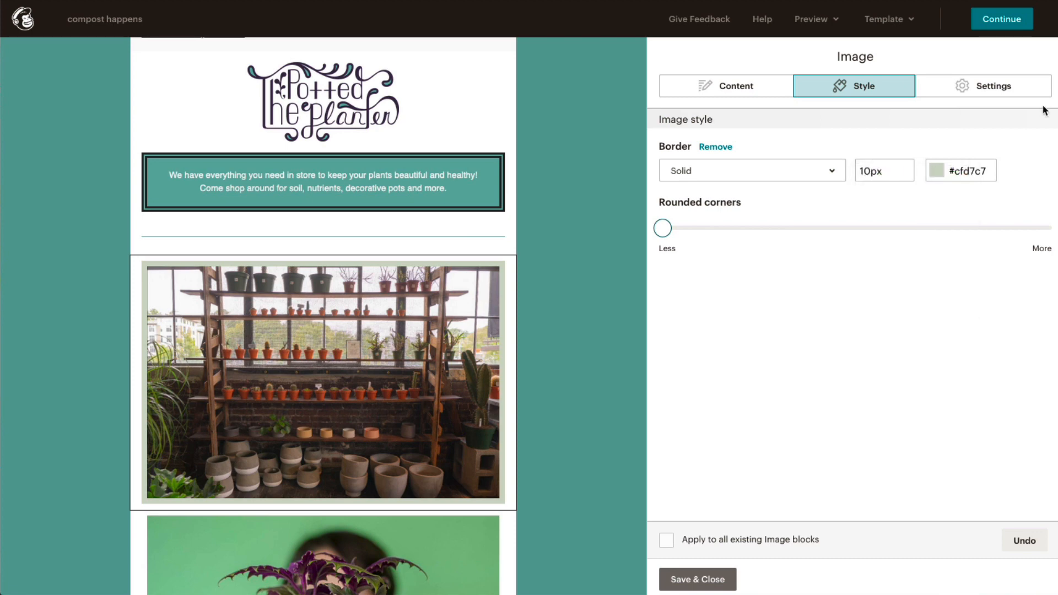
Stretch the shelf photo edge to edge and save the image block.
click(1032, 93)
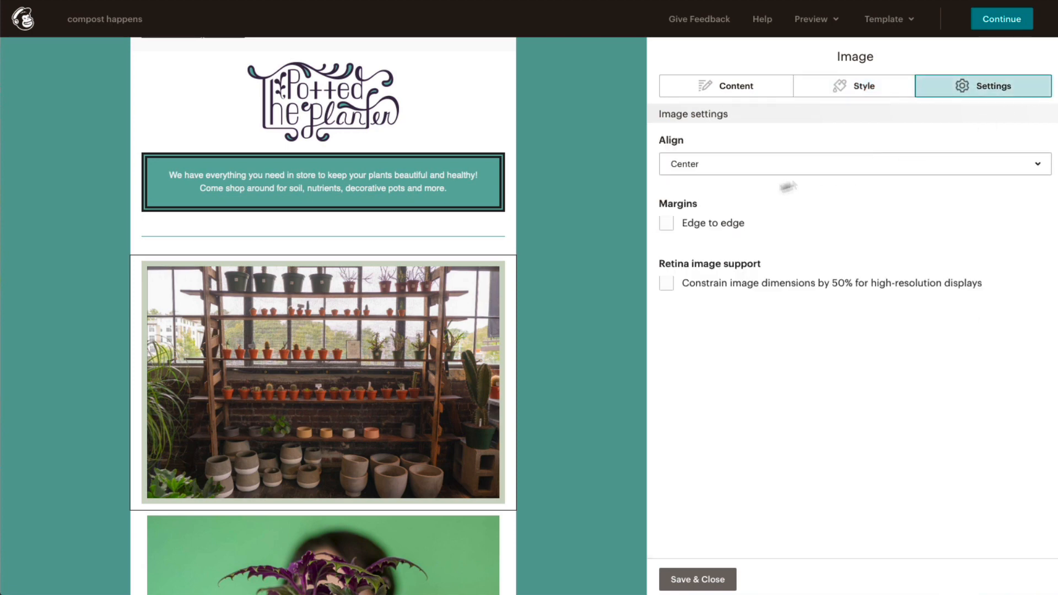
click(666, 223)
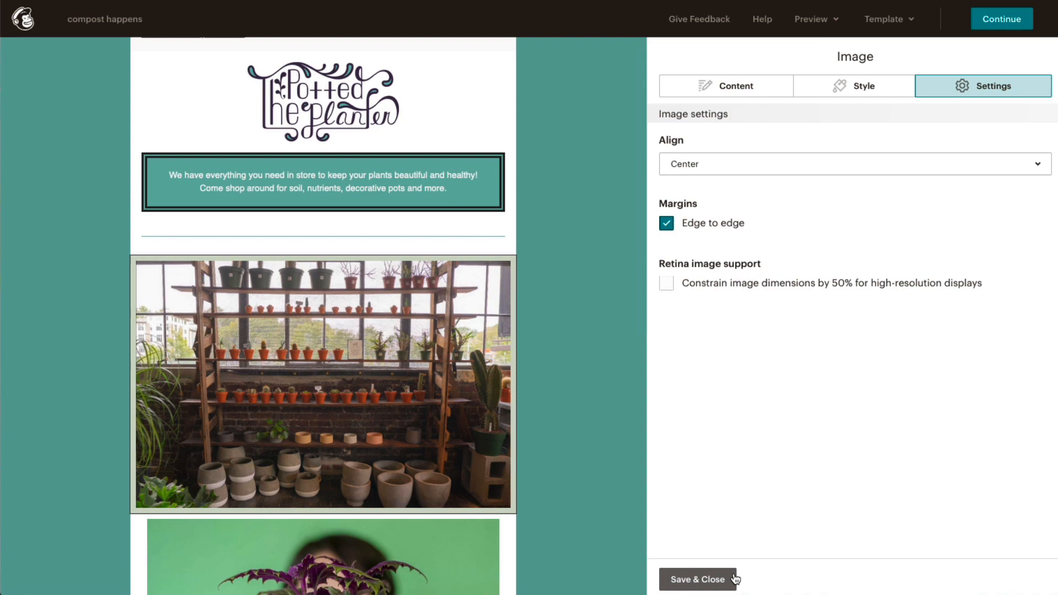
click(733, 580)
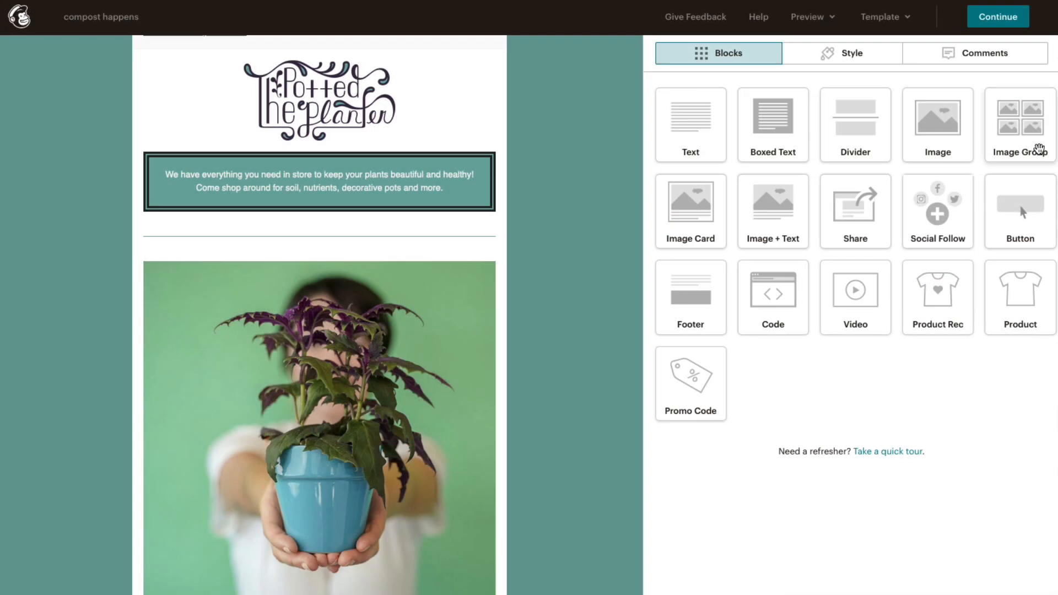
Add an image group below the divider and save the first image's edit.
drag(1040, 148, 471, 248)
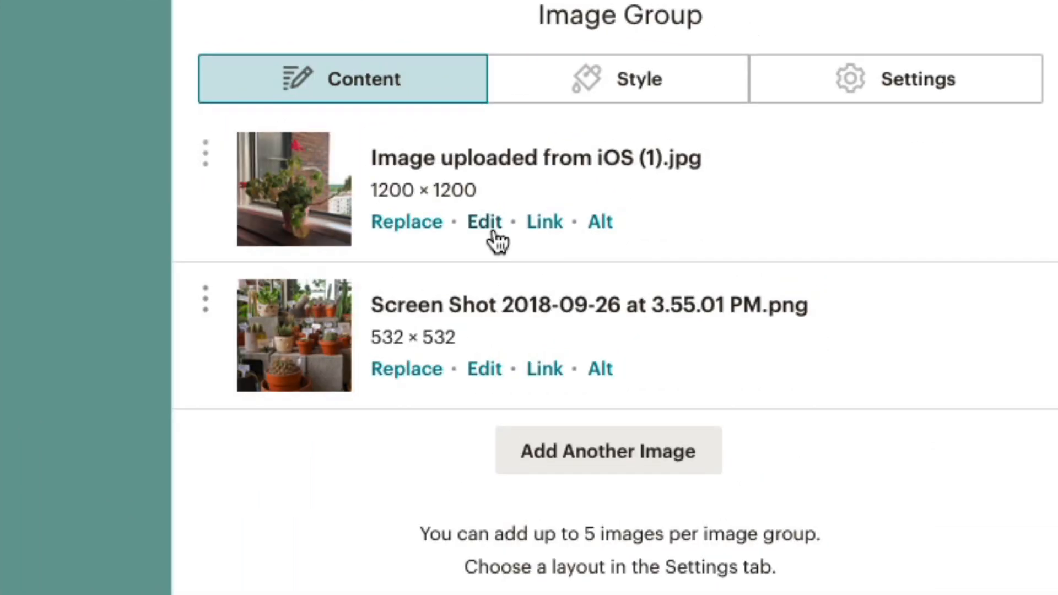
click(495, 235)
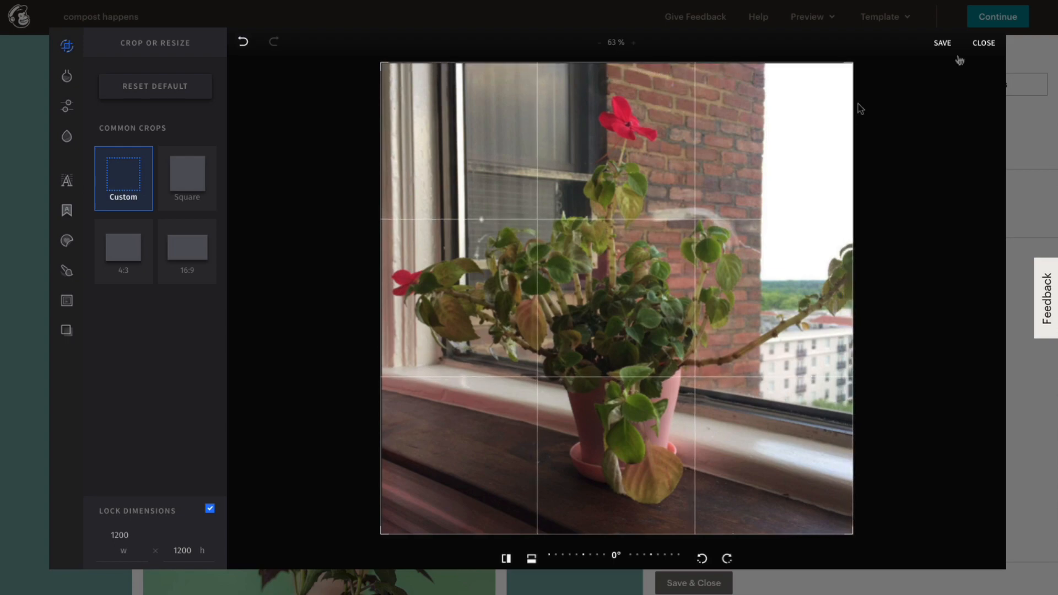
click(951, 46)
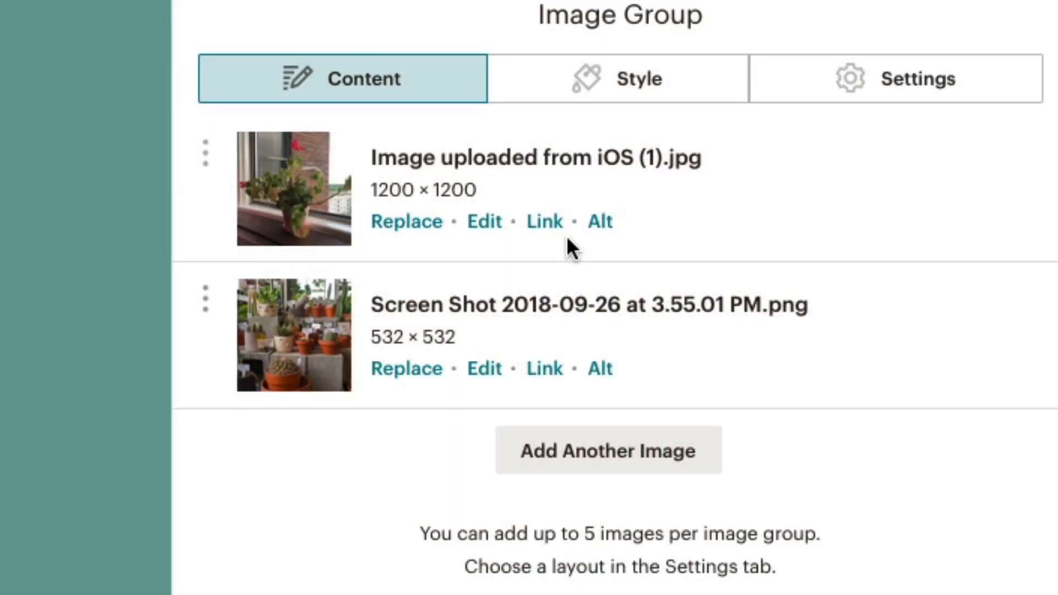
Link the first group image to thepottedplanter.com and give it alt text 'small green plant'.
click(545, 222)
text(http://th)
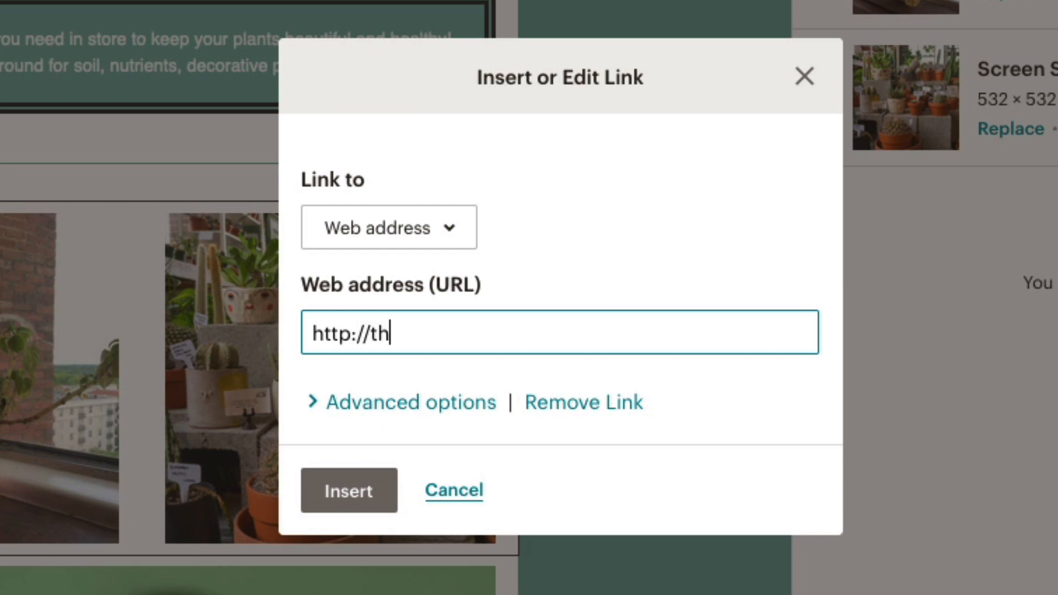
text(epottedplanter.com)
key(Return)
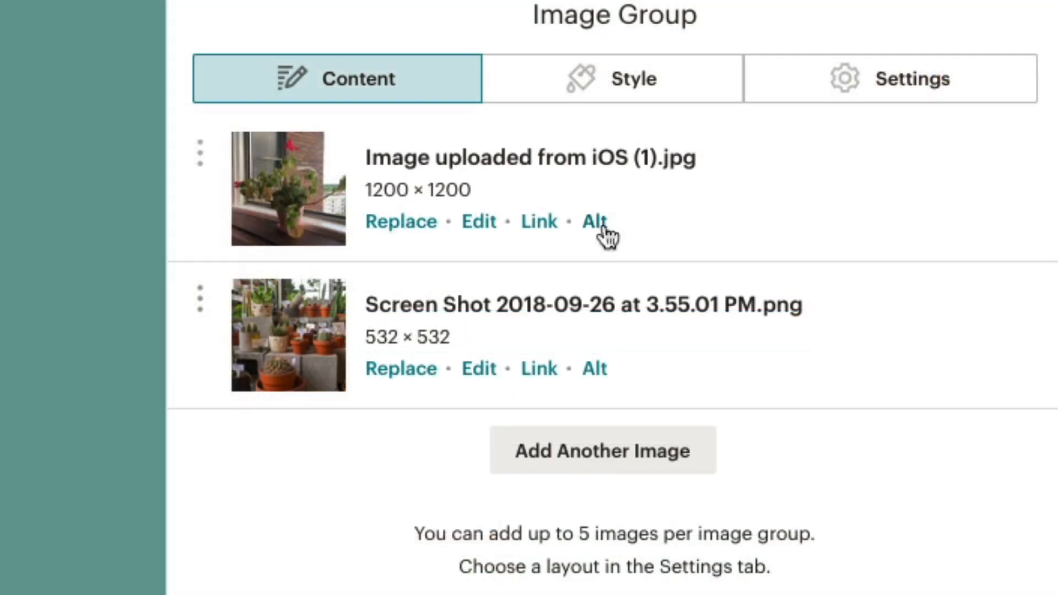
click(594, 222)
text(small g)
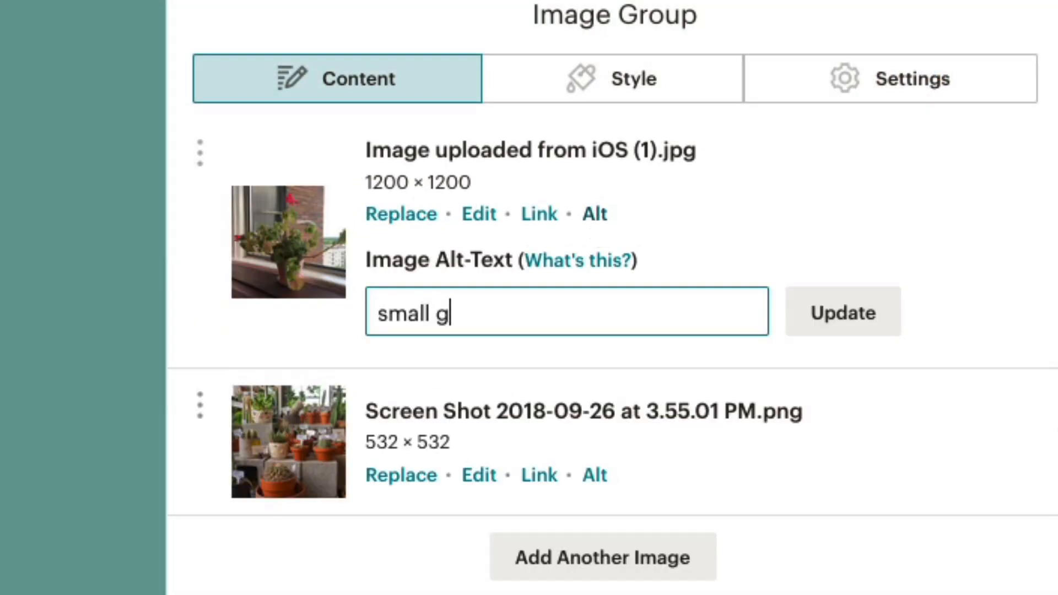
text(reen plant)
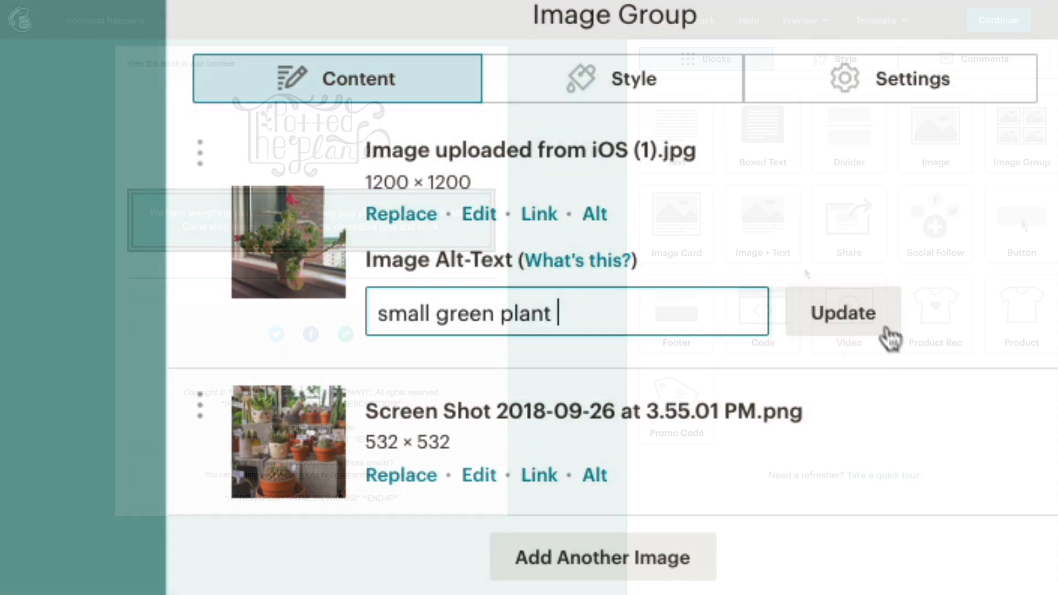
Add an Image + Text block and try its left, right, top and bottom image positions.
drag(790, 251, 515, 290)
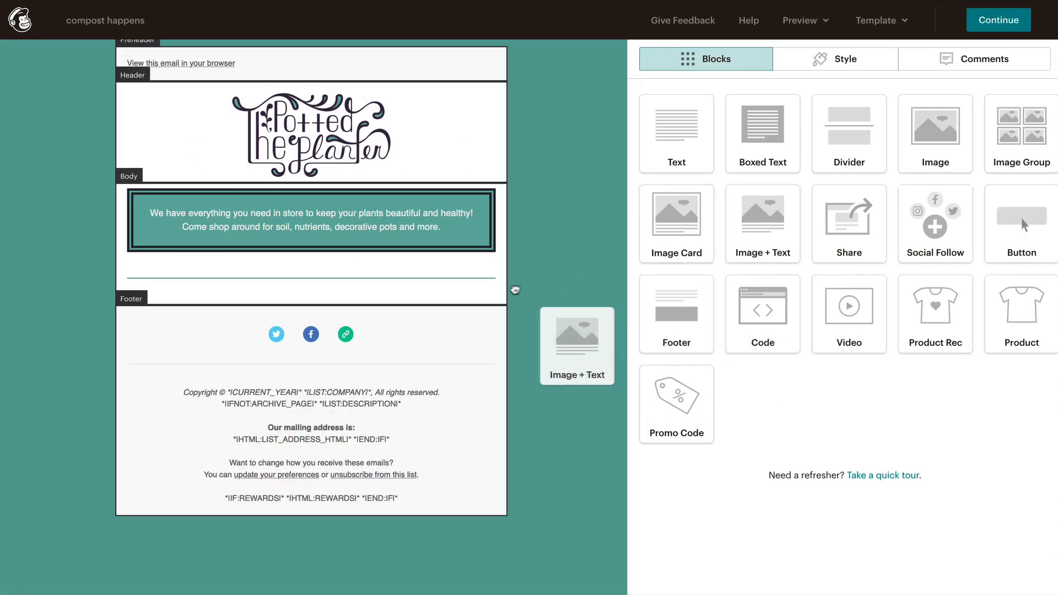
click(1023, 94)
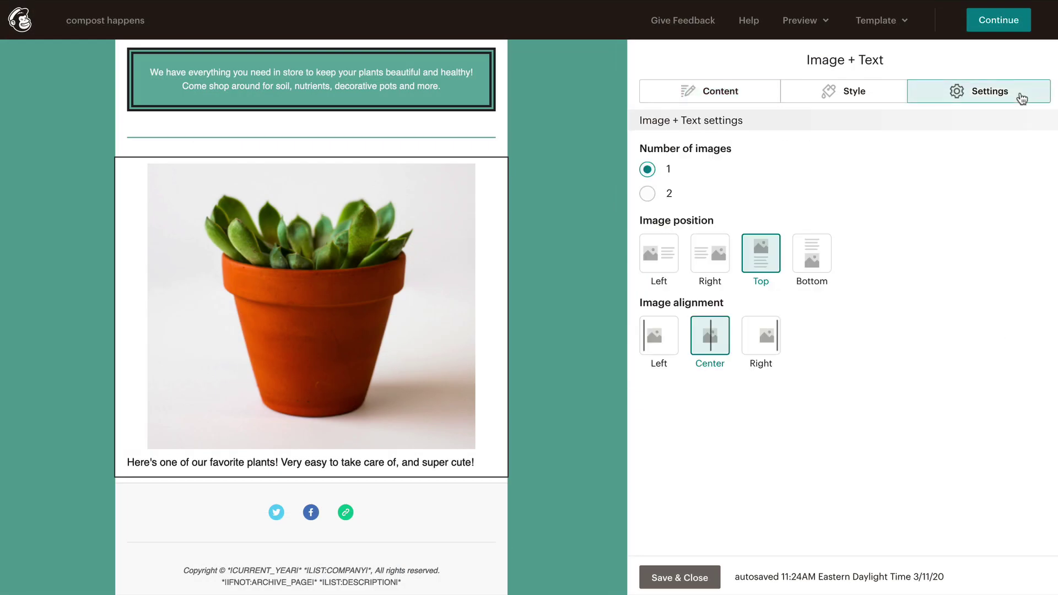
click(668, 272)
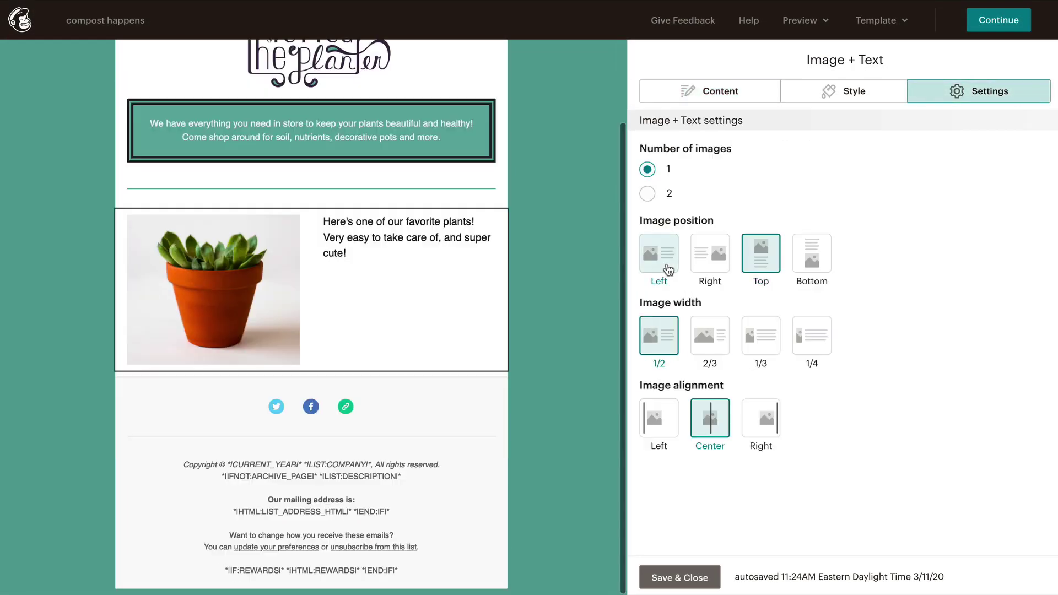
click(705, 274)
click(753, 272)
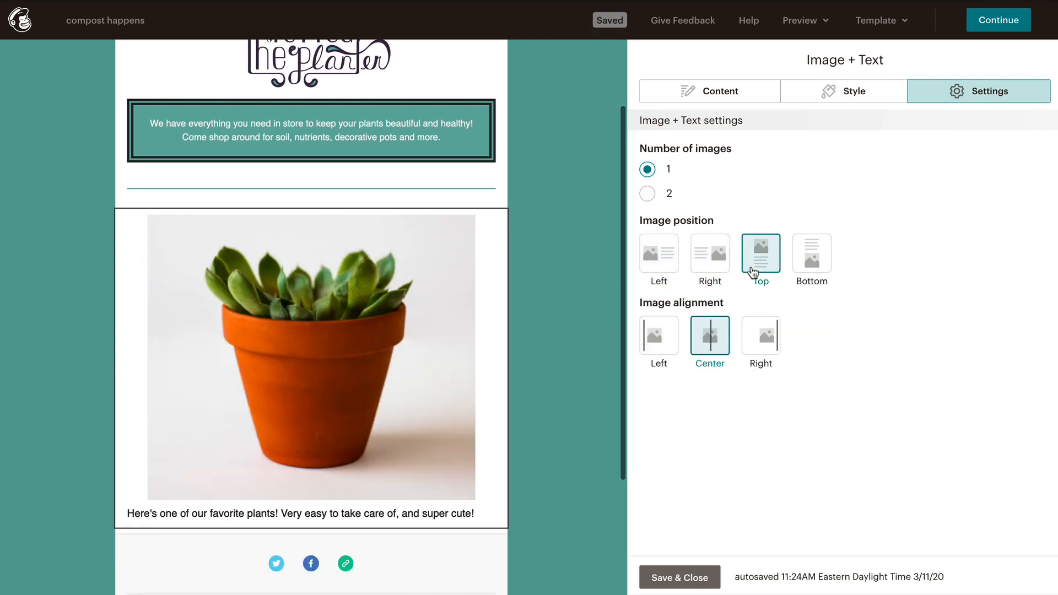
click(803, 272)
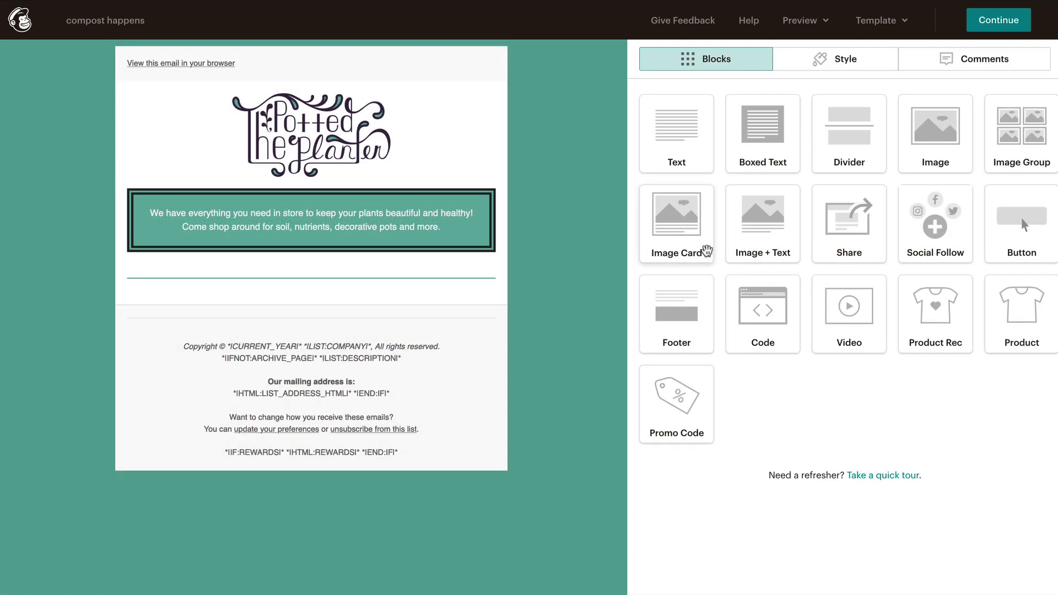
Add an image card of the succulent with a #70a9a1 card background, then a Share block beneath.
drag(709, 253, 489, 300)
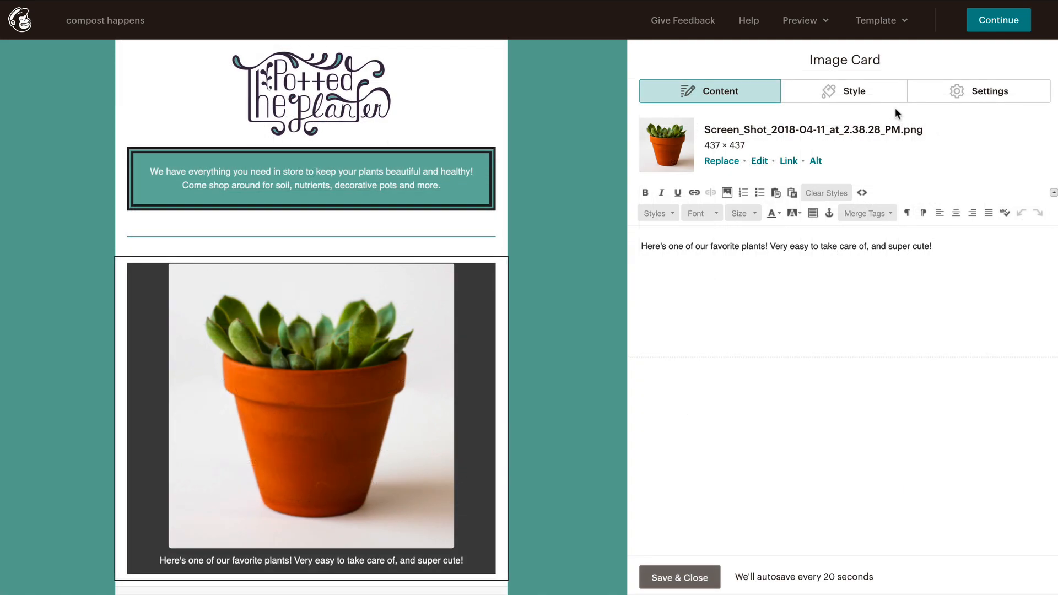
click(891, 97)
click(704, 274)
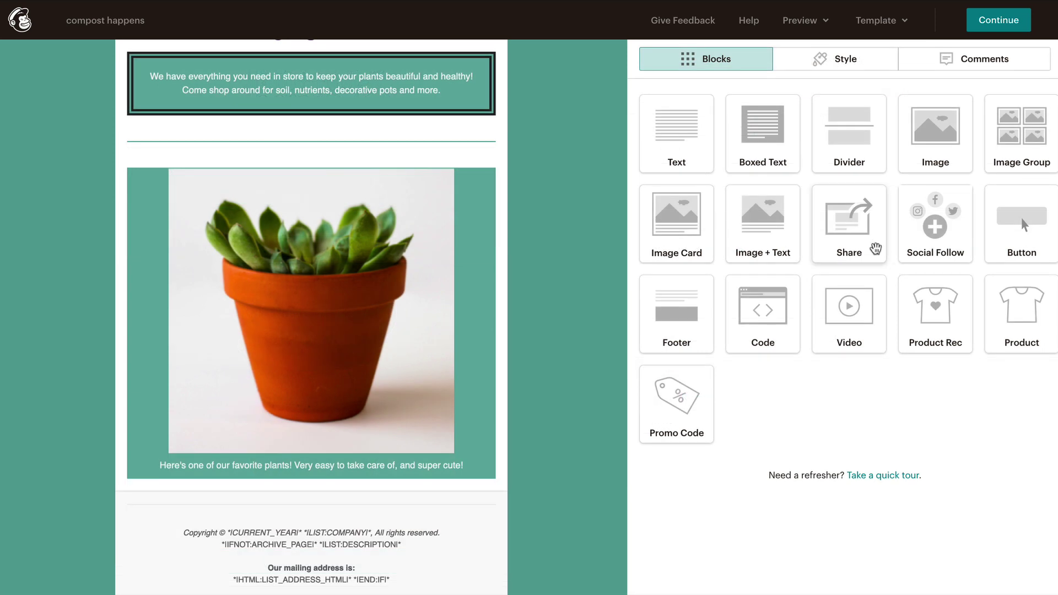
mouse_move(810, 243)
mouse_down()
mouse_move(918, 319)
mouse_move(524, 480)
mouse_up()
Add a fourth sharing service to the Share block and set it to Pinterest.
click(901, 485)
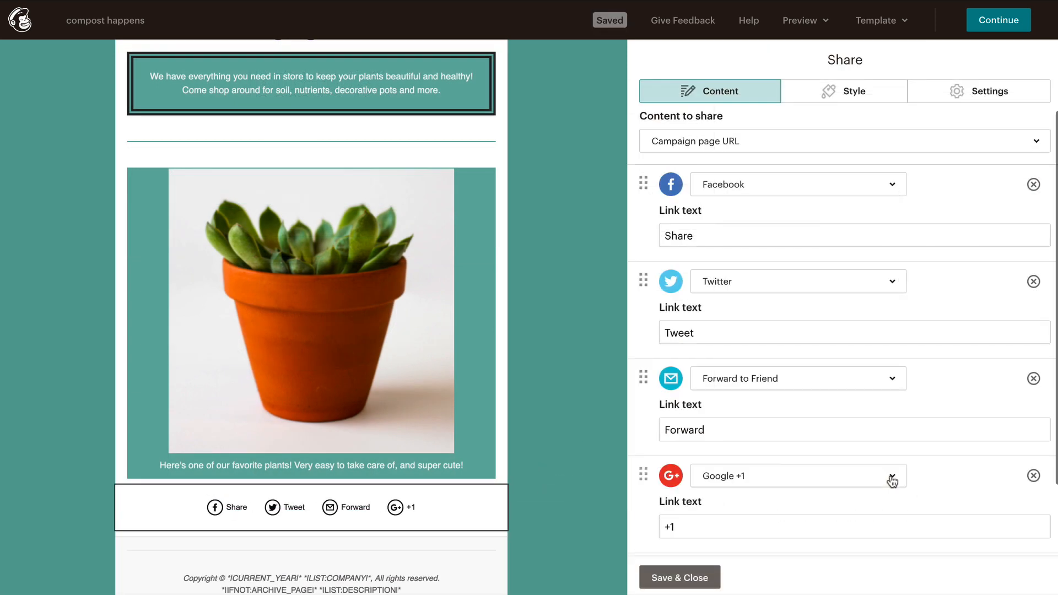
click(893, 478)
click(875, 363)
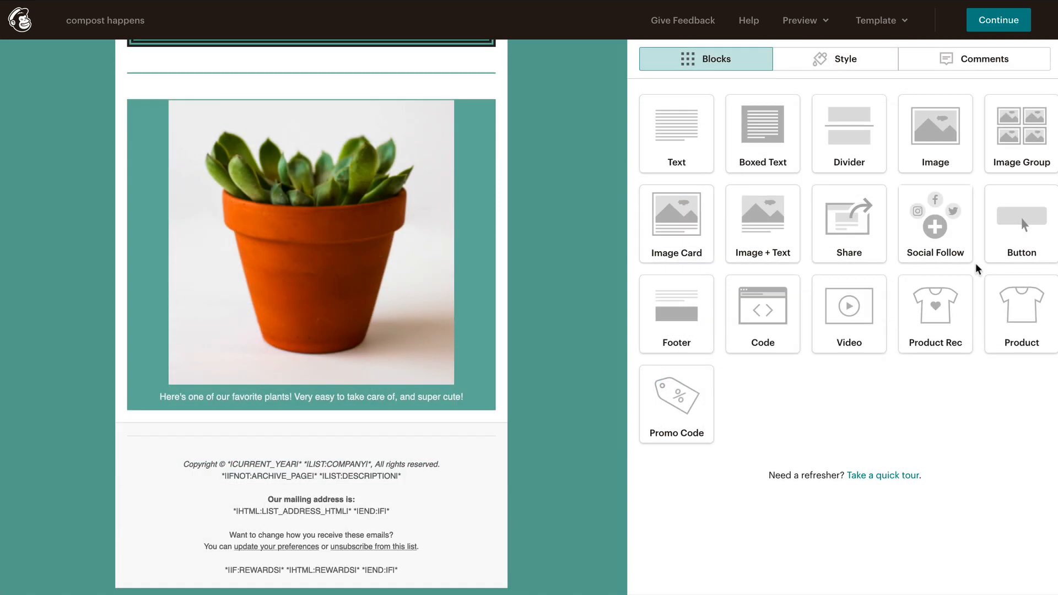
Add a Social Follow block above the footer with the third link set to Instagram, and save it.
drag(964, 241, 524, 468)
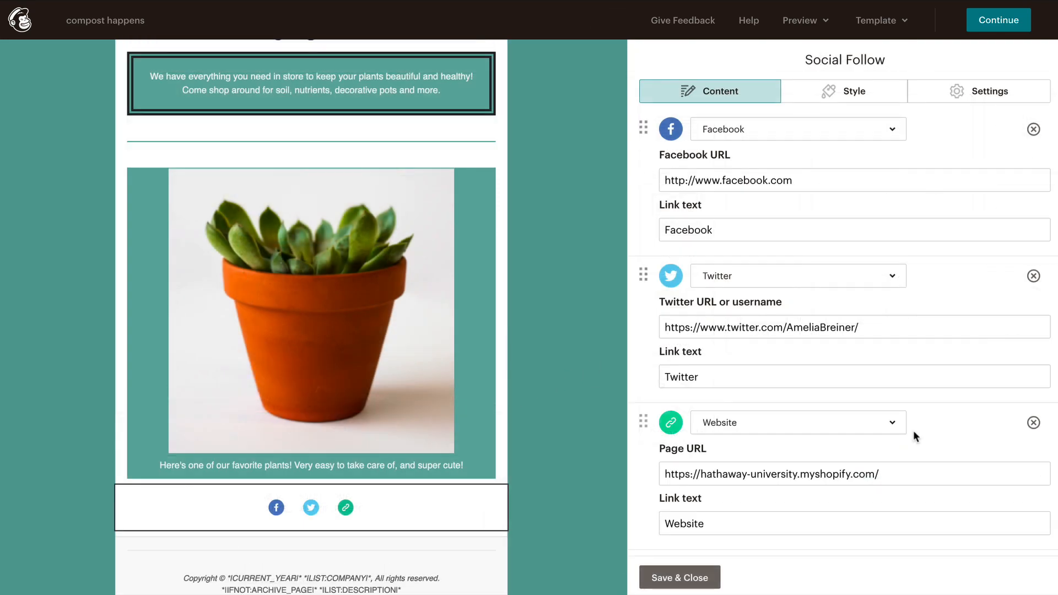
click(902, 424)
click(871, 288)
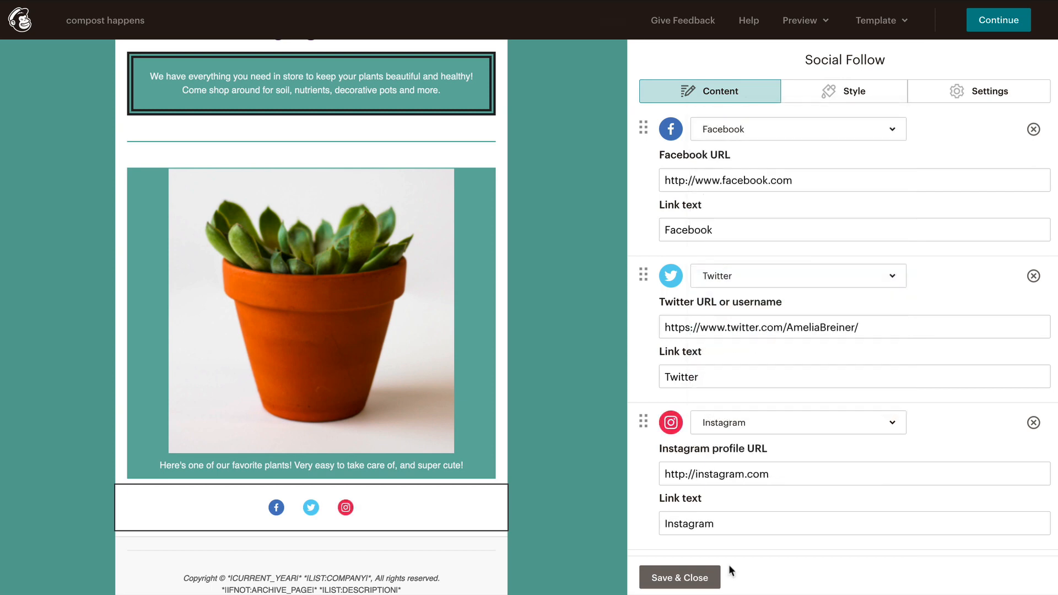
click(728, 567)
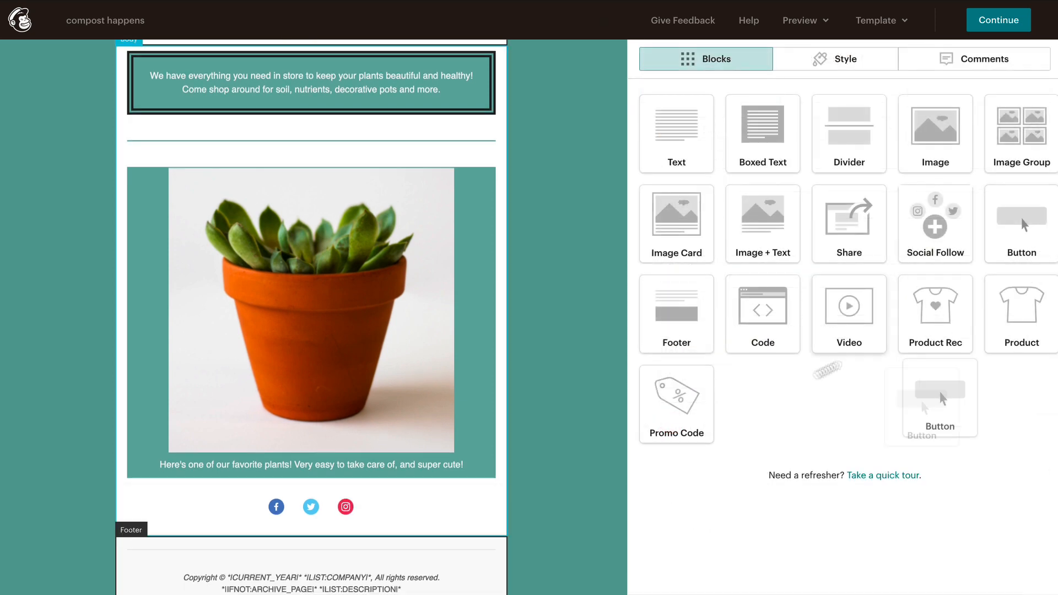
Add a button below the plant card and make it a Download File link.
drag(1046, 252, 530, 496)
text(anter.com)
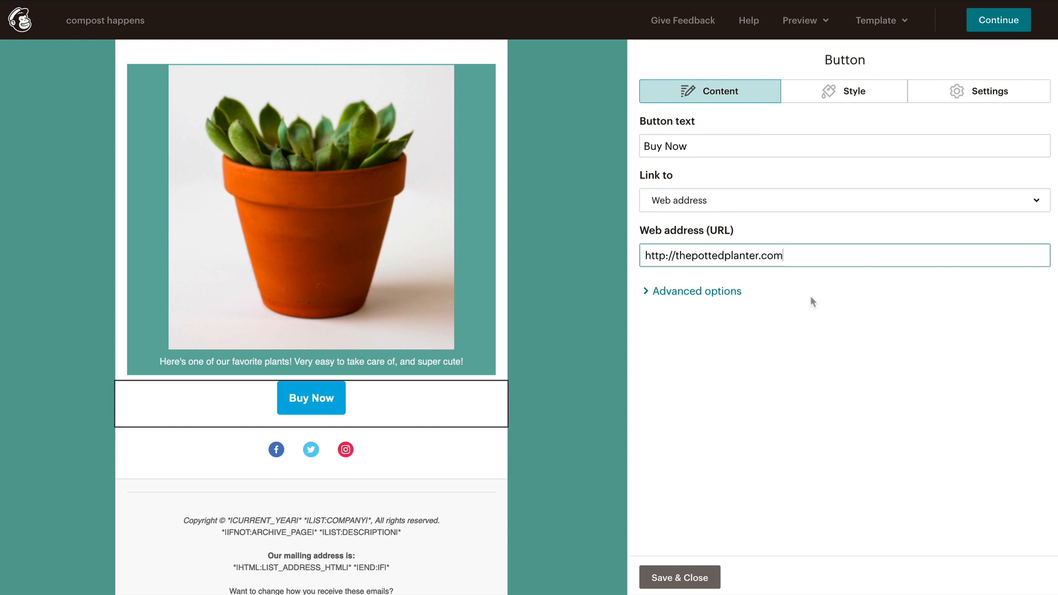
click(810, 301)
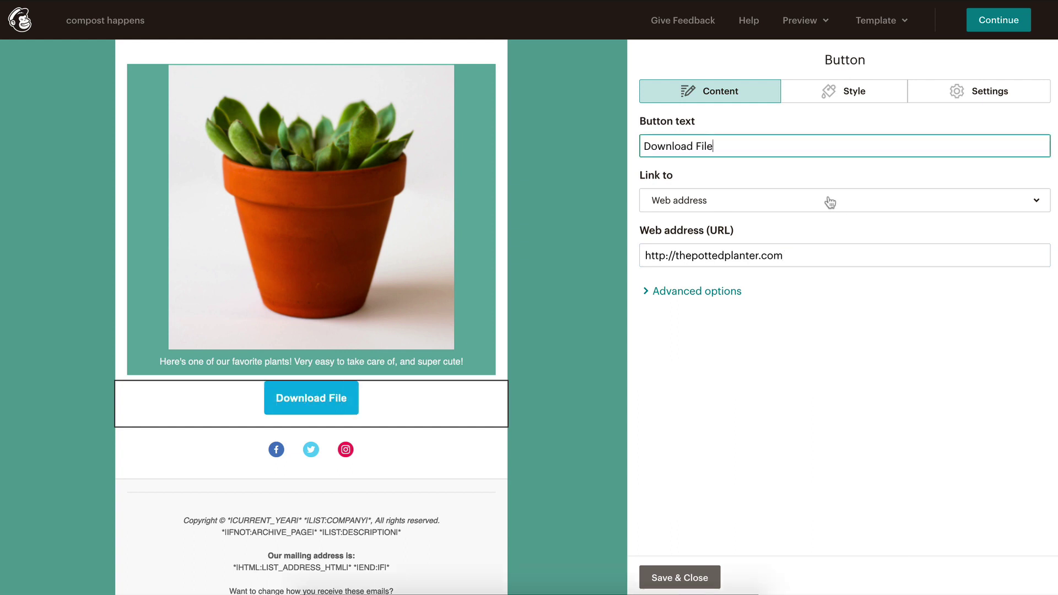
click(831, 202)
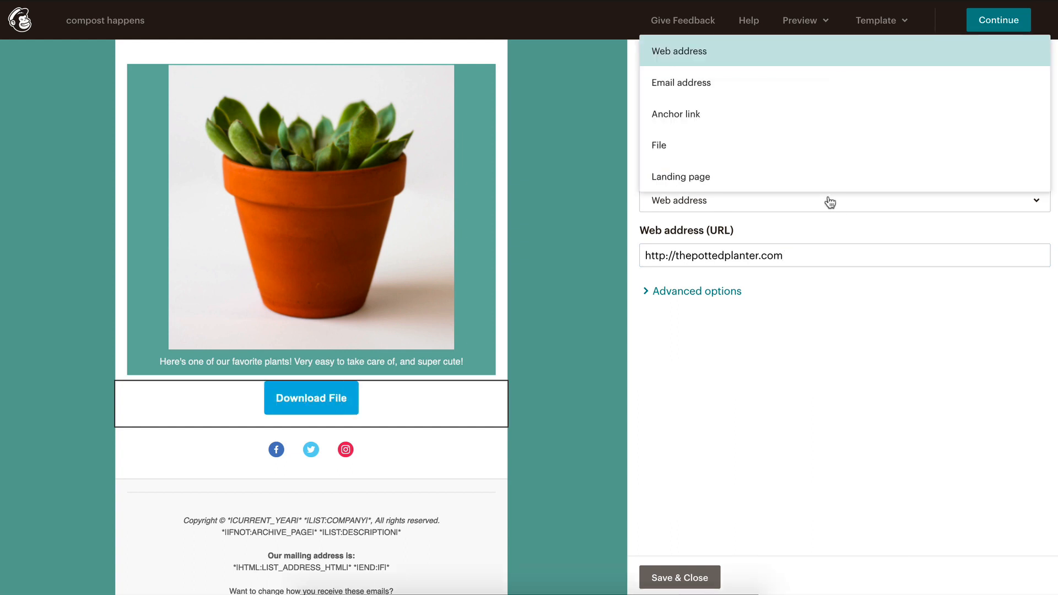
click(821, 147)
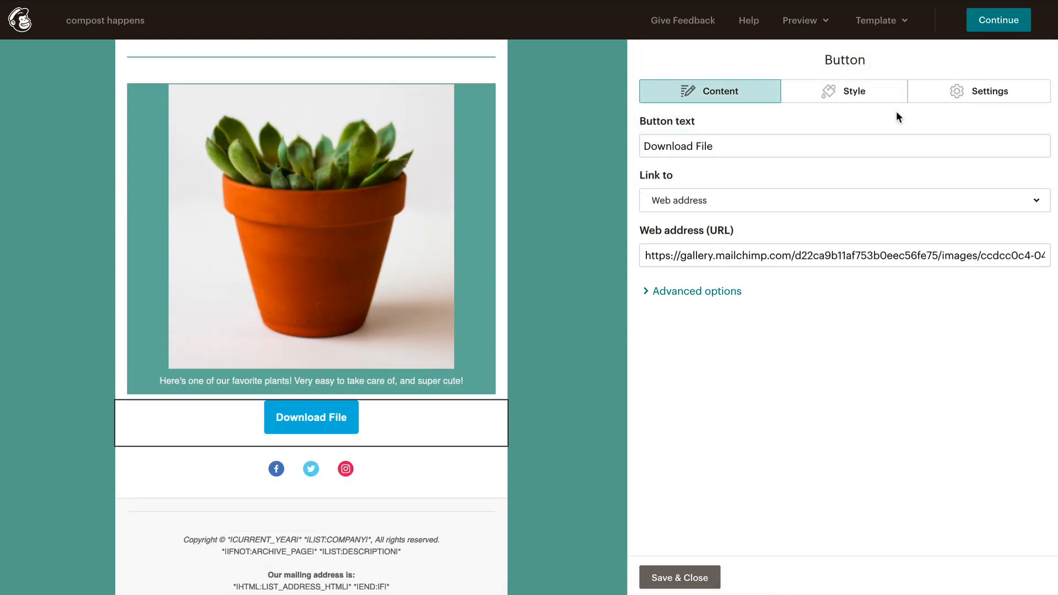
Give the button a new background colour and a solid border.
click(887, 100)
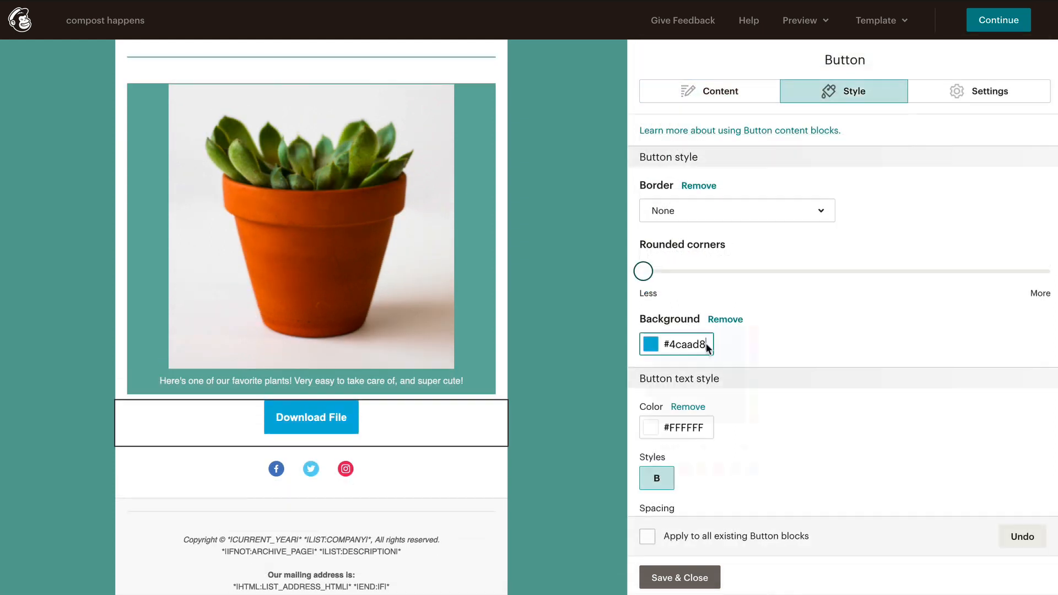
click(704, 344)
text(#40798c)
click(845, 228)
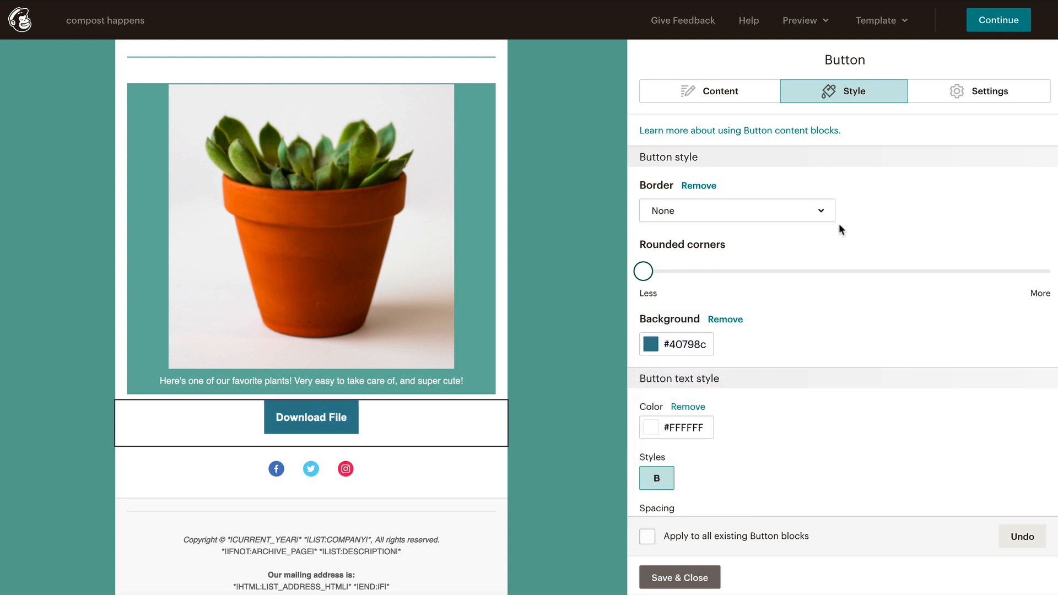
click(826, 219)
click(825, 263)
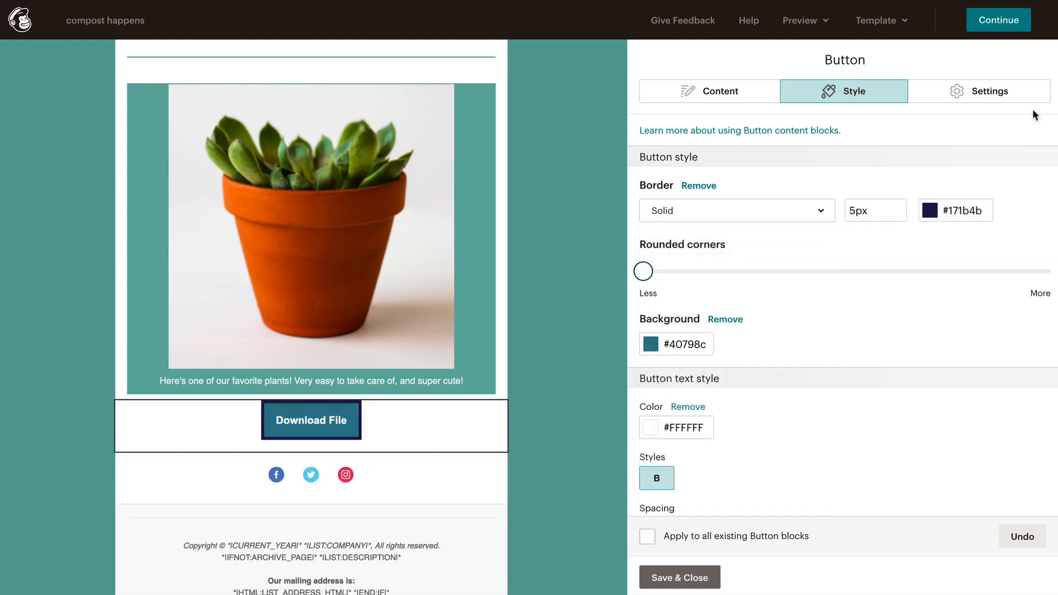
Center the Download File button and set its width to full width.
click(1030, 97)
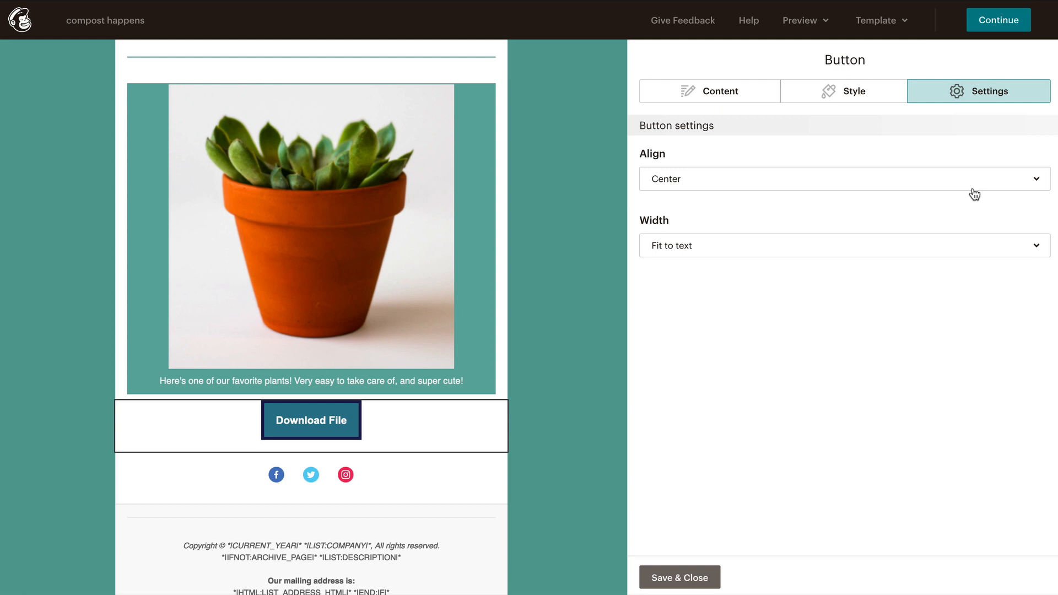
click(977, 183)
click(975, 210)
click(967, 184)
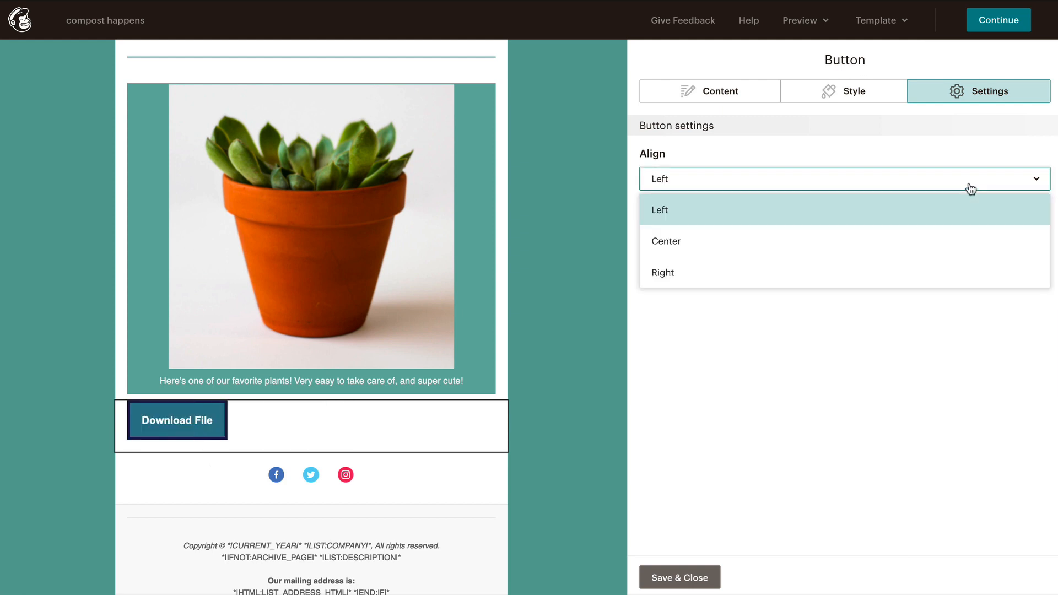
click(973, 241)
click(973, 246)
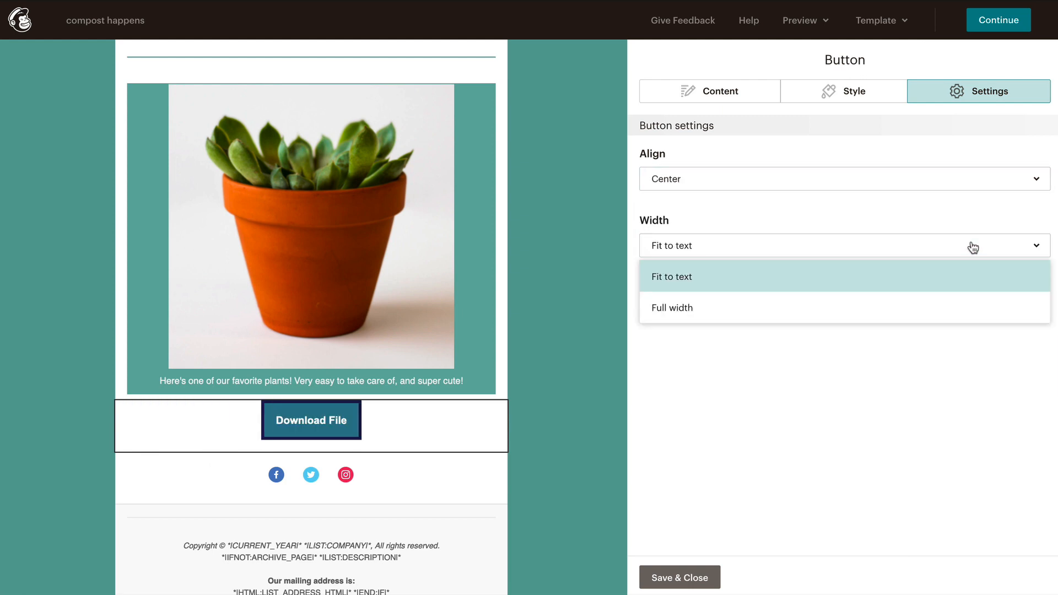
click(974, 304)
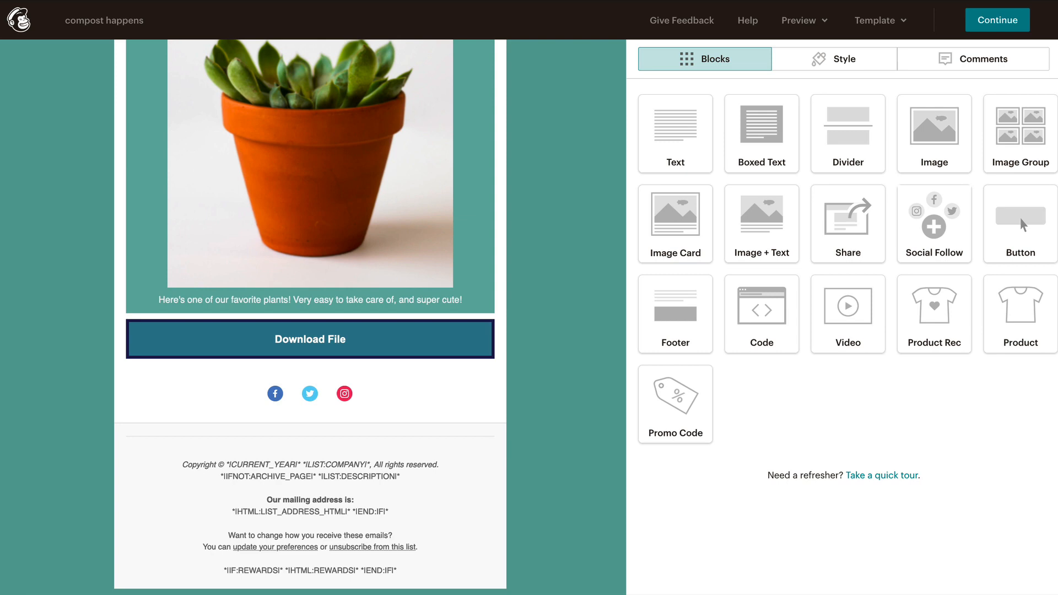
Delete the footer's 'Want to change how you receive these emails? You can' wording for the new sentence.
click(469, 493)
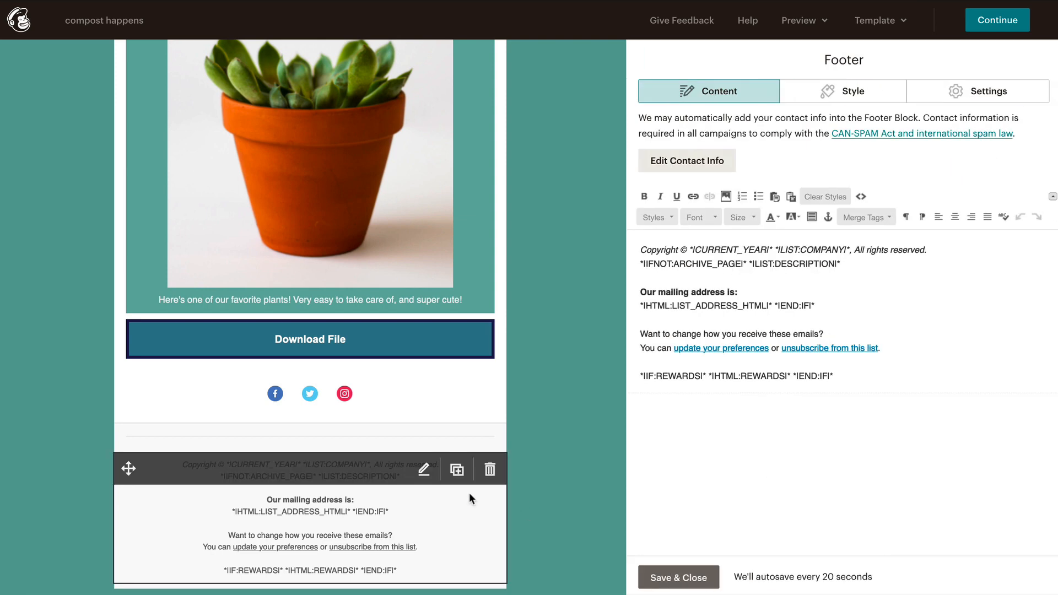
drag(640, 329, 671, 348)
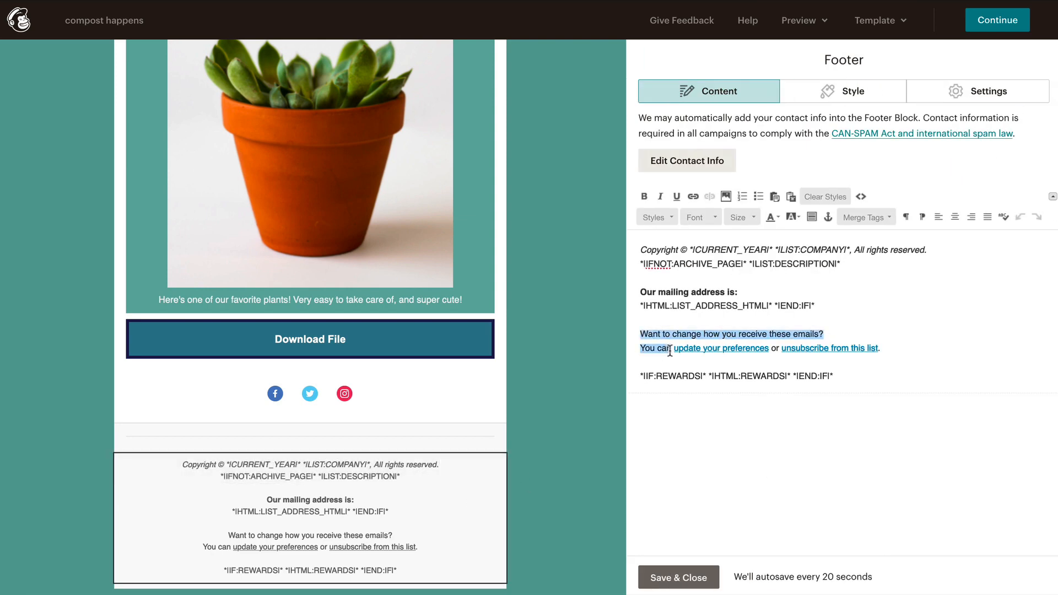
key(BackSpace)
text(If you wou)
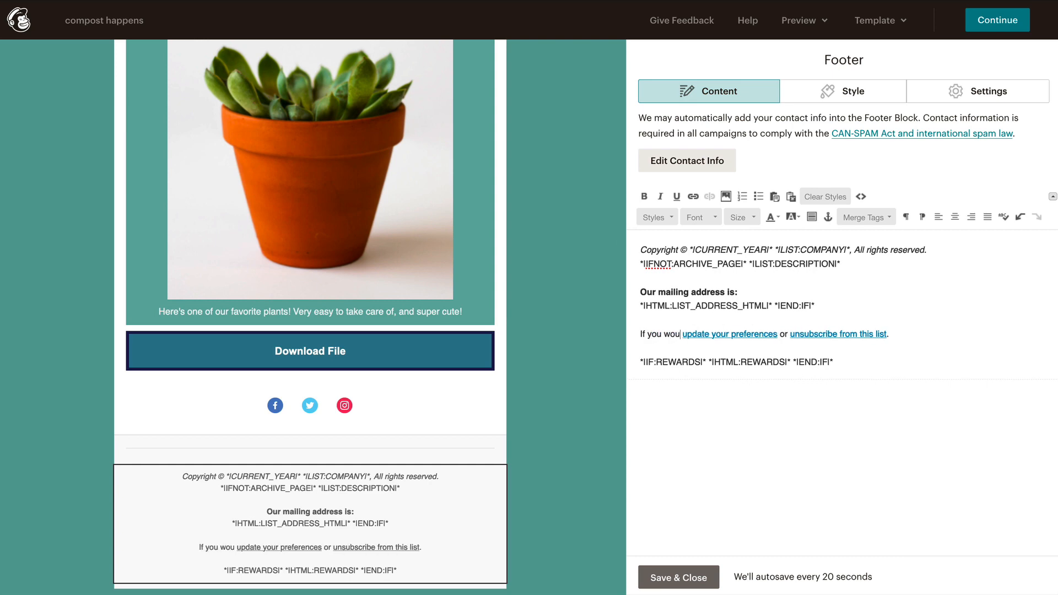
text(ld like to change your email preferences, please use the following options to)
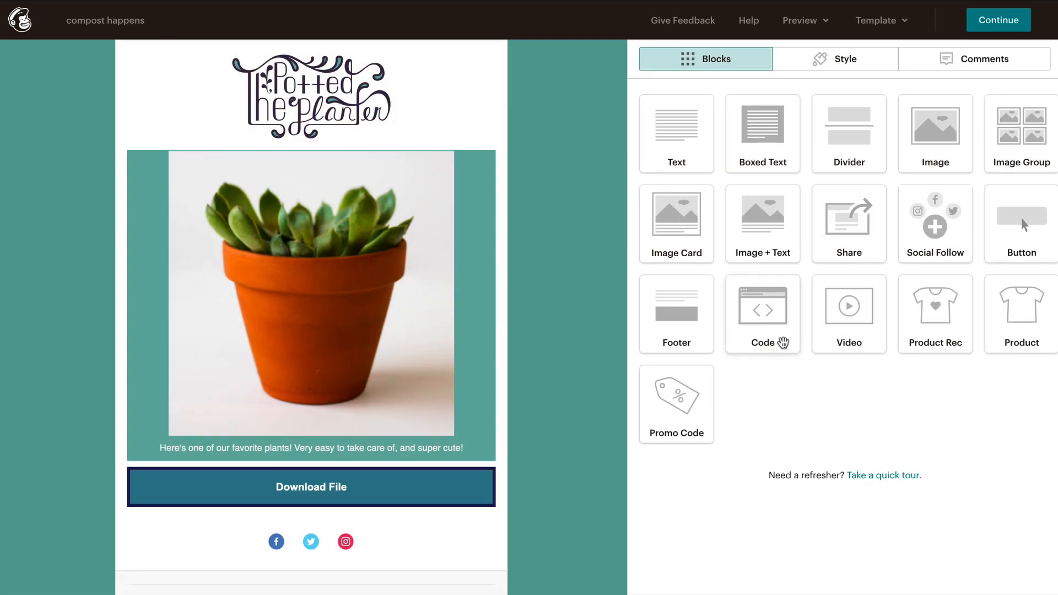
Add a Code block below the logo and replace its placeholder with an img tag for the blue-pot succulent.
drag(782, 343, 501, 170)
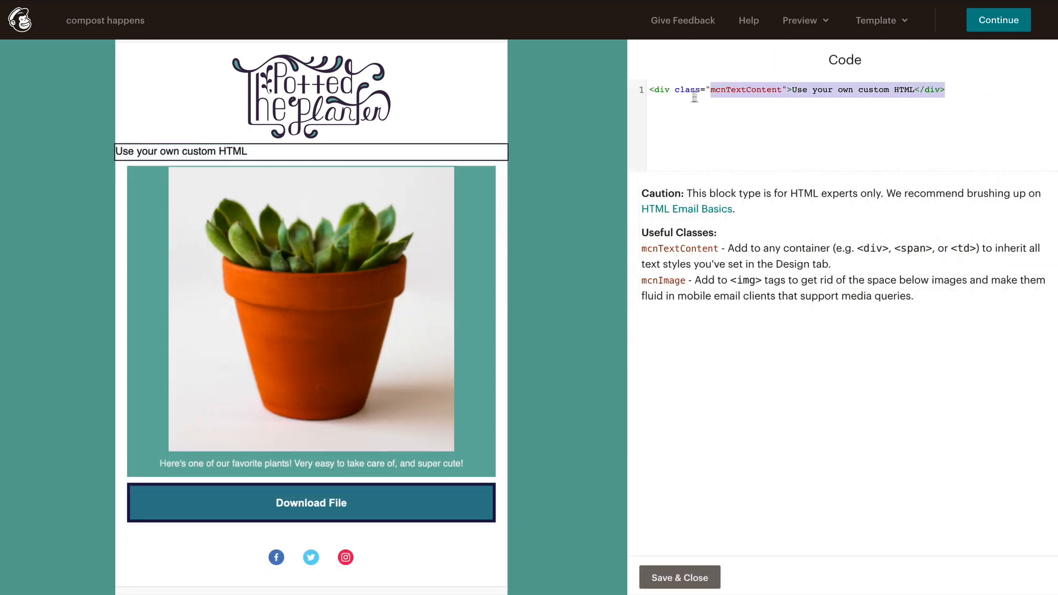
drag(957, 88, 642, 92)
text(< im)
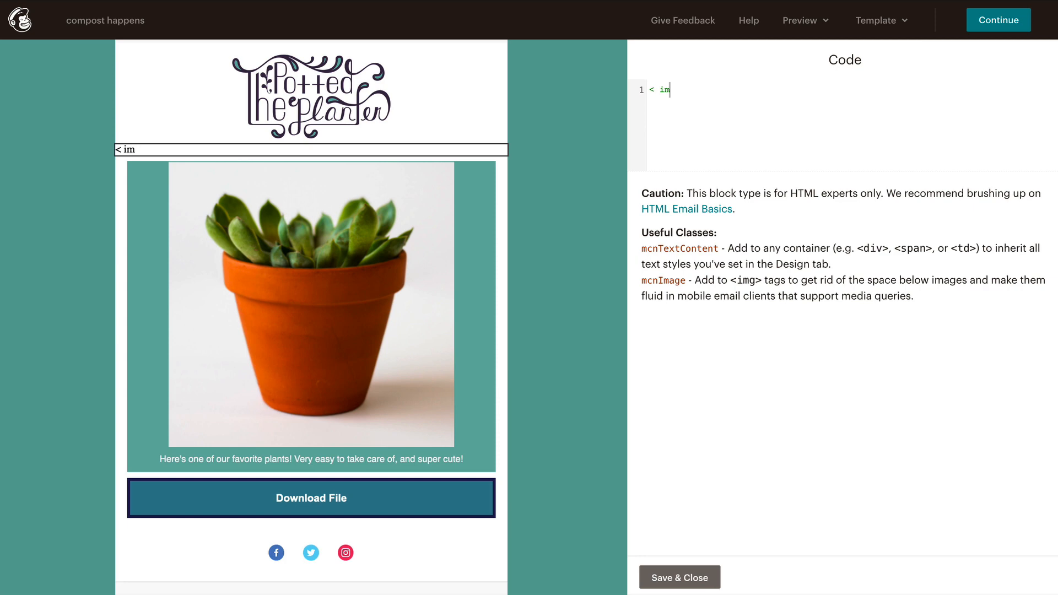
text(g src=)
text("https://mcusercontent.com/d22ca9b11af753b0eec56fe75/images/eb97086e-5aa1-4b51-b18d-502520509d46.jpg">)
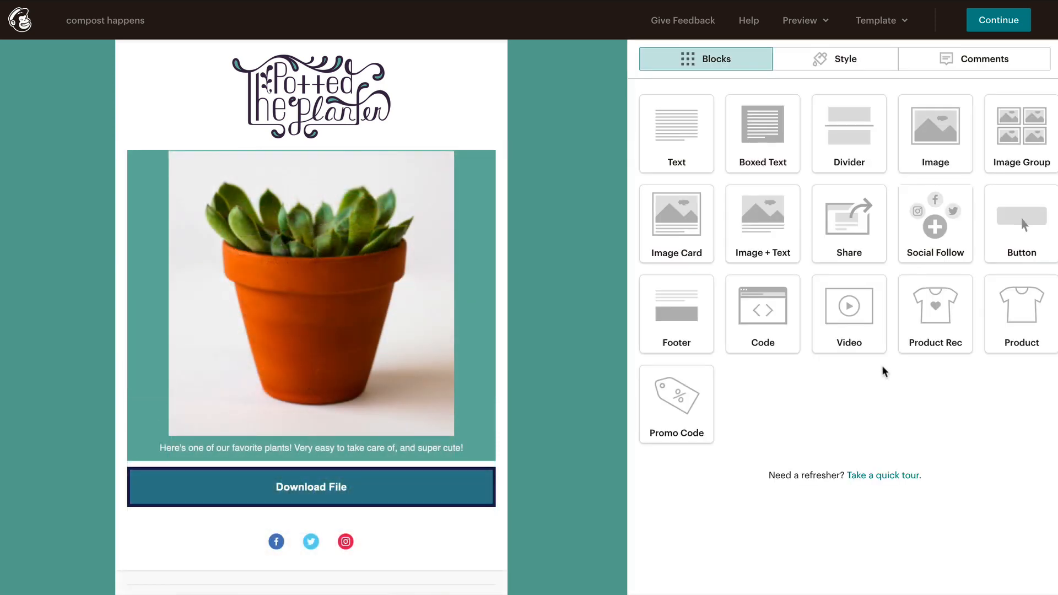
Insert a video block above the plant image for the YouTube video and replace its preview image.
drag(872, 338, 314, 206)
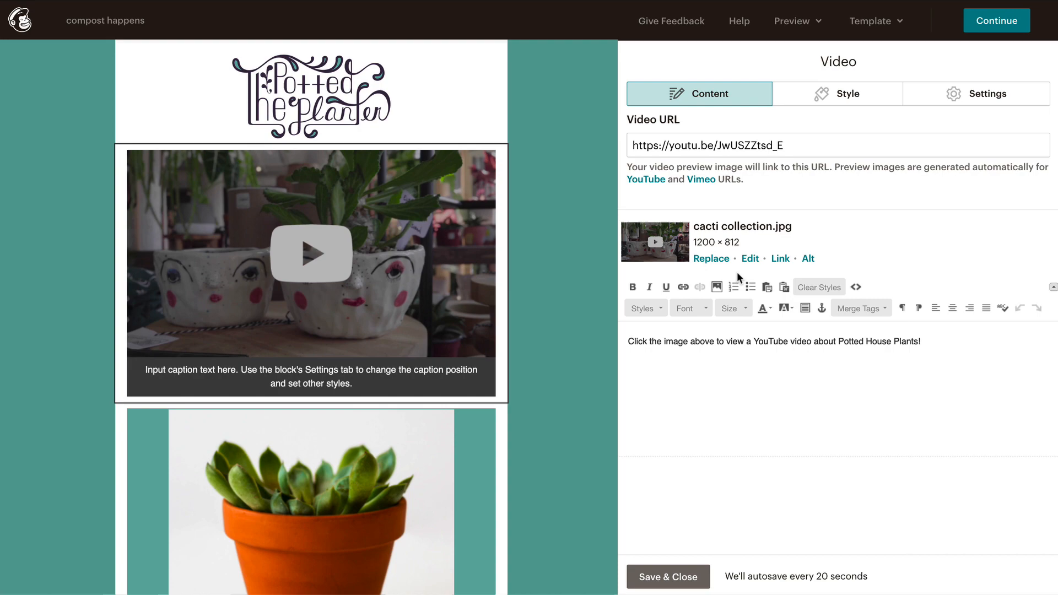
click(701, 259)
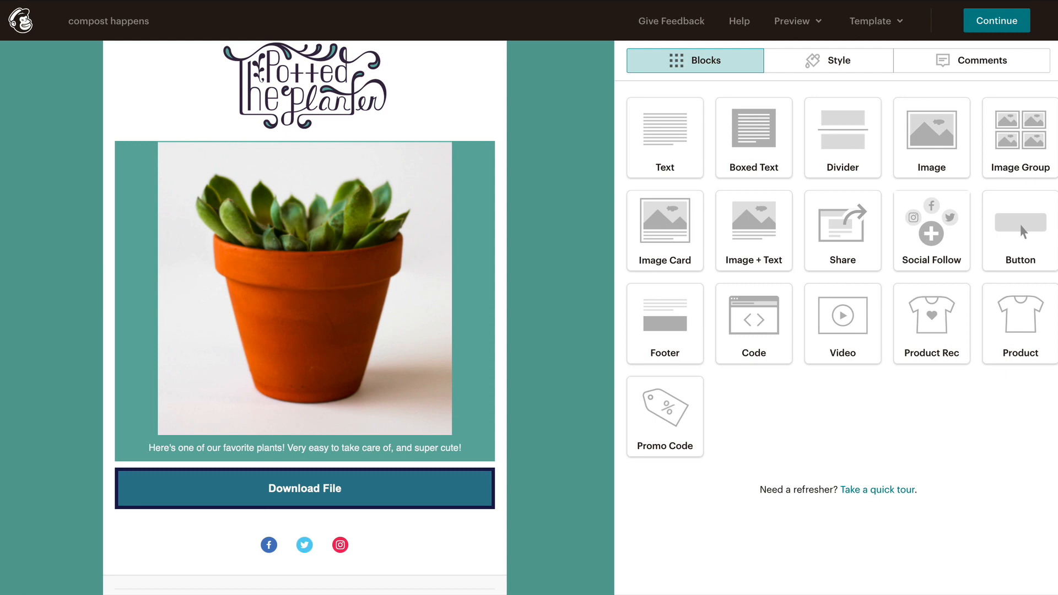
Add a product block below the logo and insert Pink Impatiens from ThePottedPlanter store.
mouse_move(1046, 355)
mouse_down()
mouse_move(626, 225)
mouse_move(463, 153)
mouse_up()
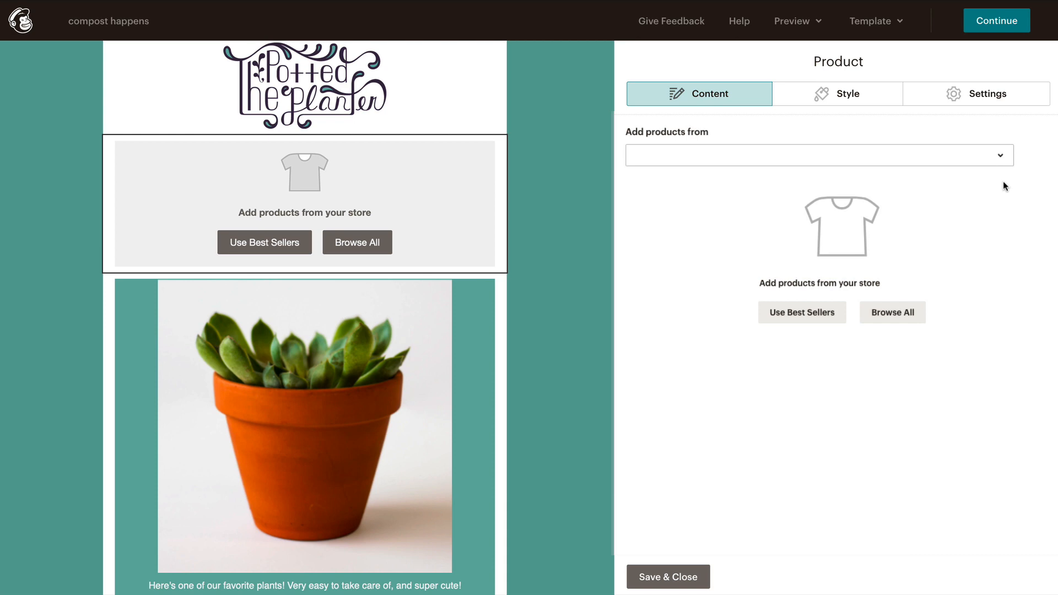
click(1002, 163)
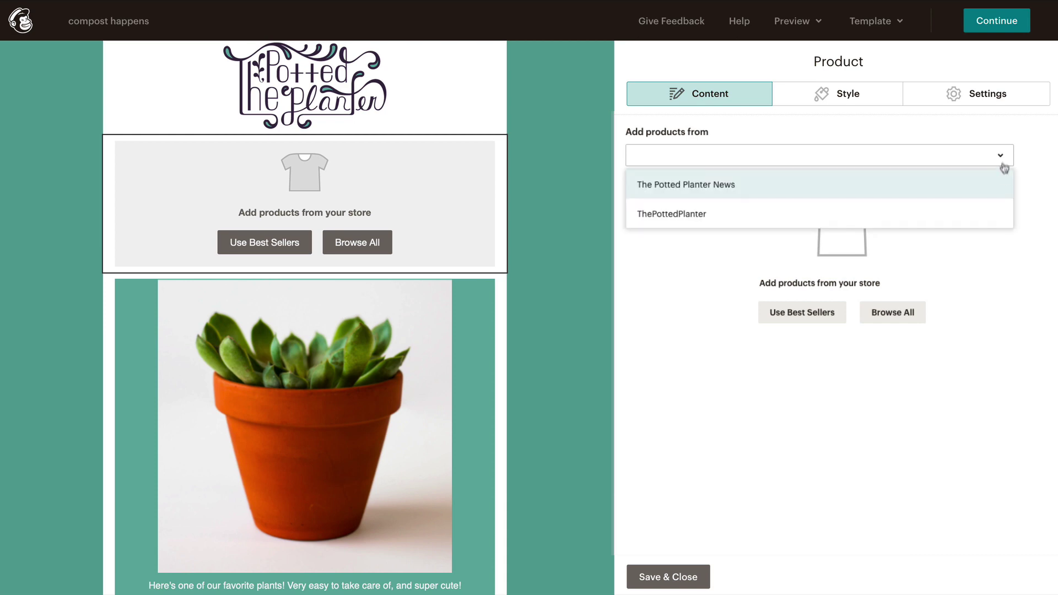
click(1004, 215)
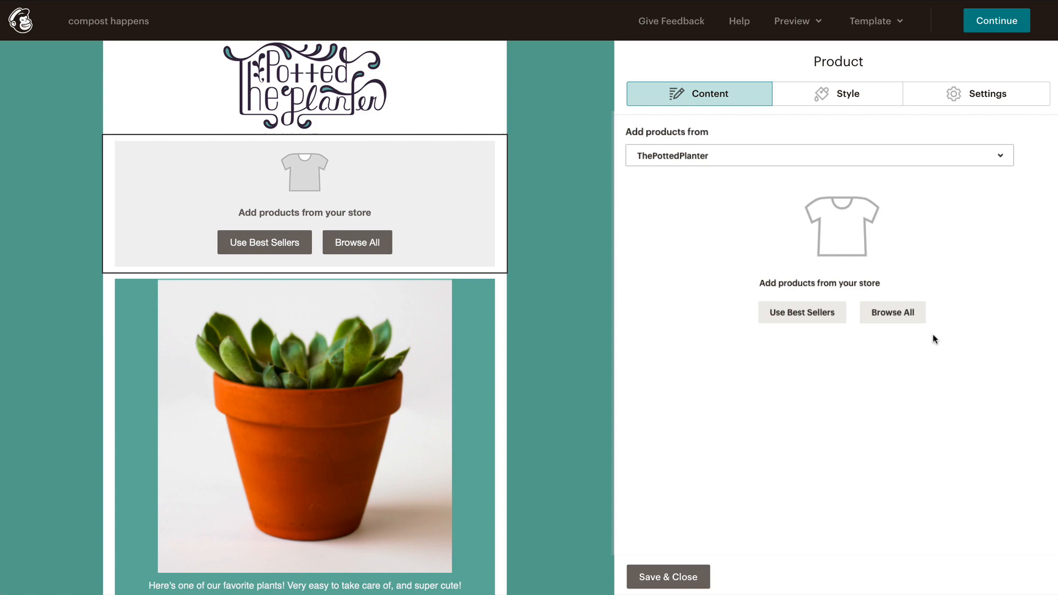
click(920, 320)
click(789, 195)
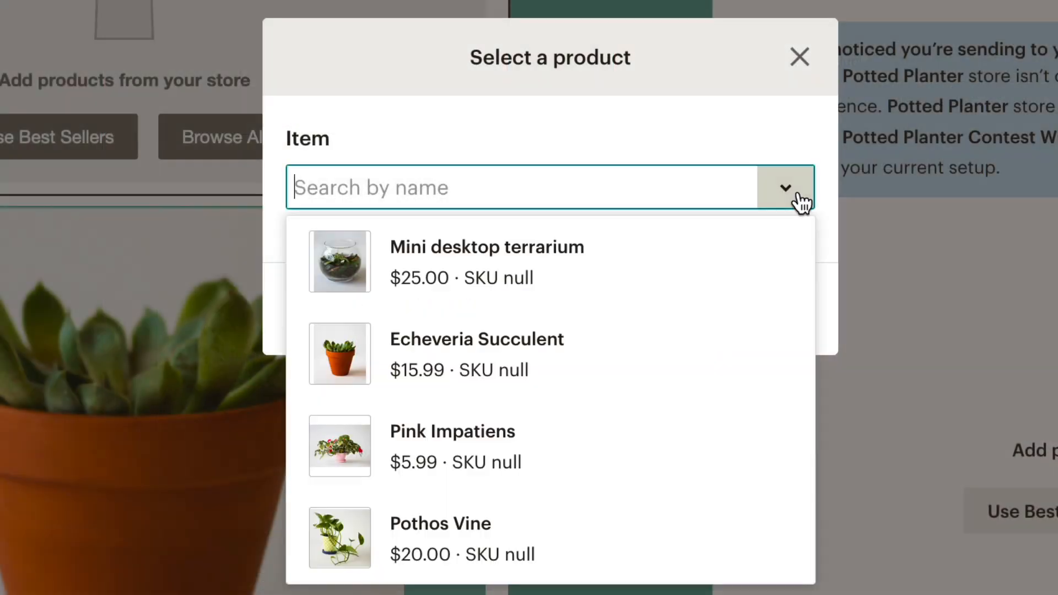
click(752, 447)
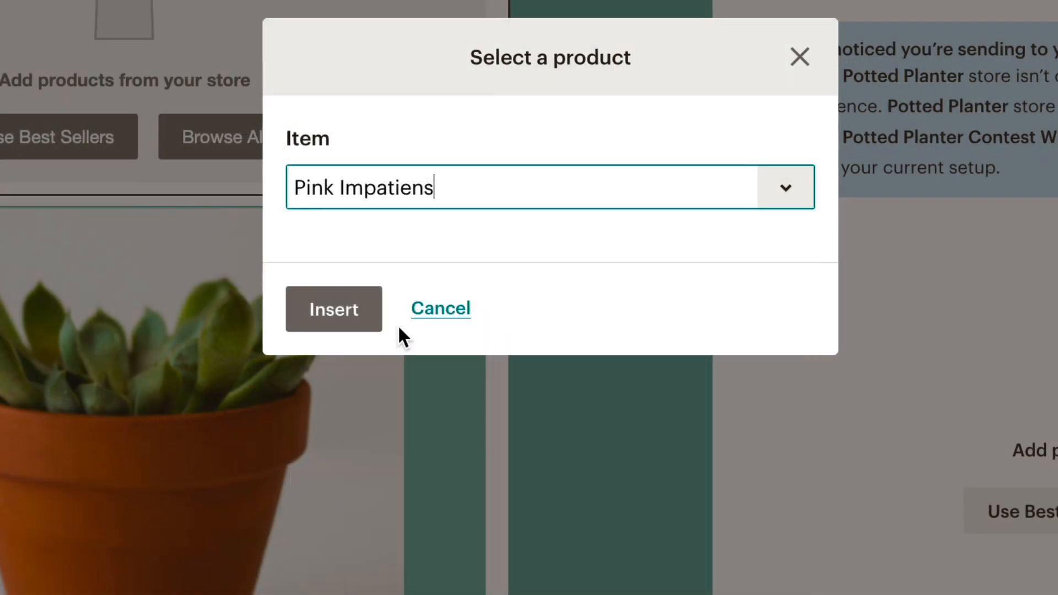
click(376, 319)
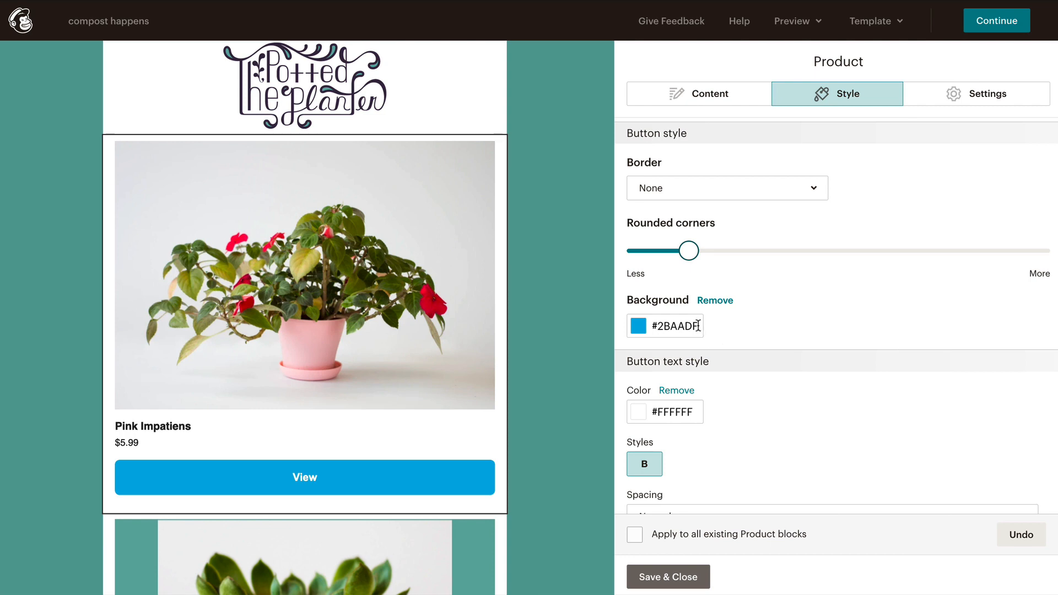
Give the View button background #40798c, align it left and fit its width to text.
click(698, 326)
text(40798c)
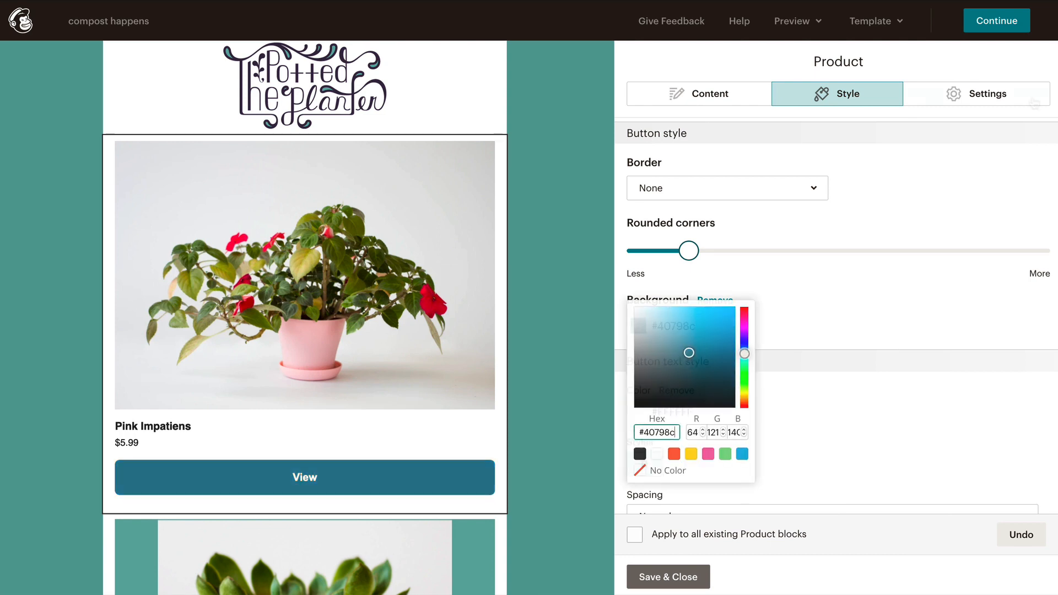
click(1032, 99)
click(988, 307)
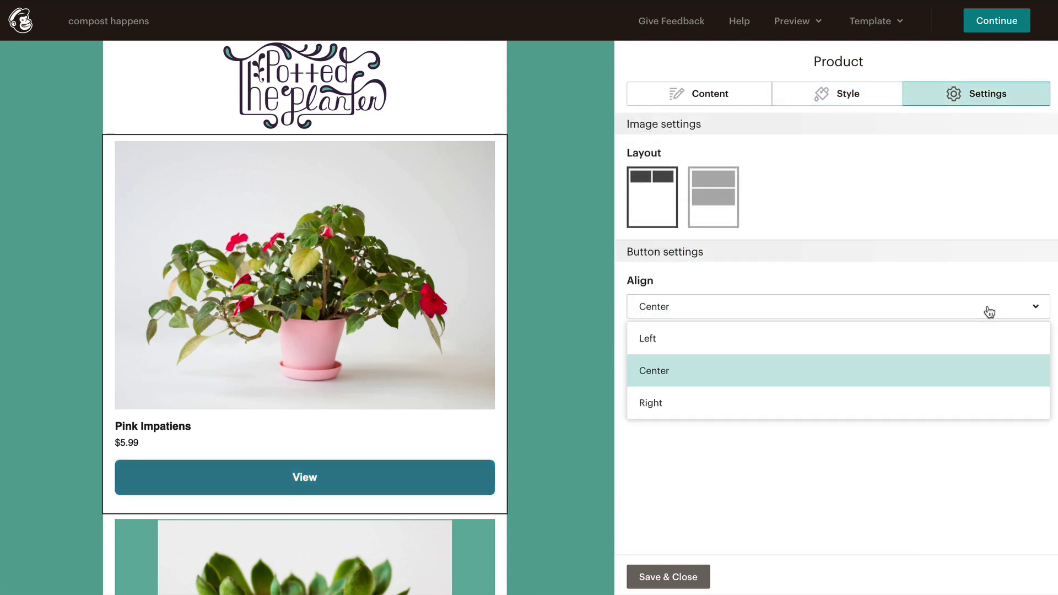
click(991, 339)
click(990, 377)
click(994, 405)
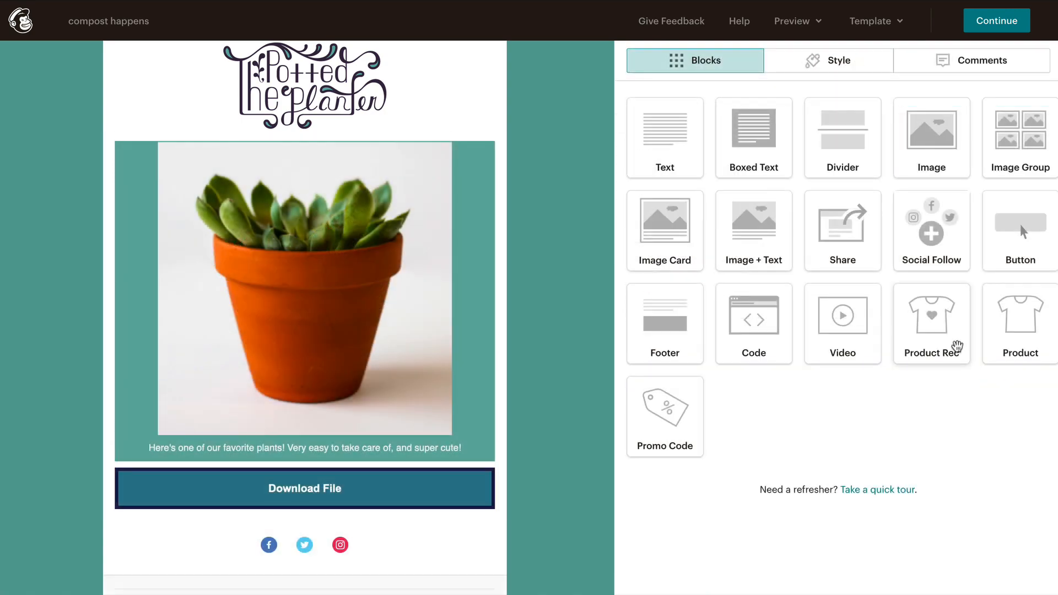
Try a product recommendation block, then add a promo code block above the social icons set to SPRINGSALE.
drag(957, 346, 479, 157)
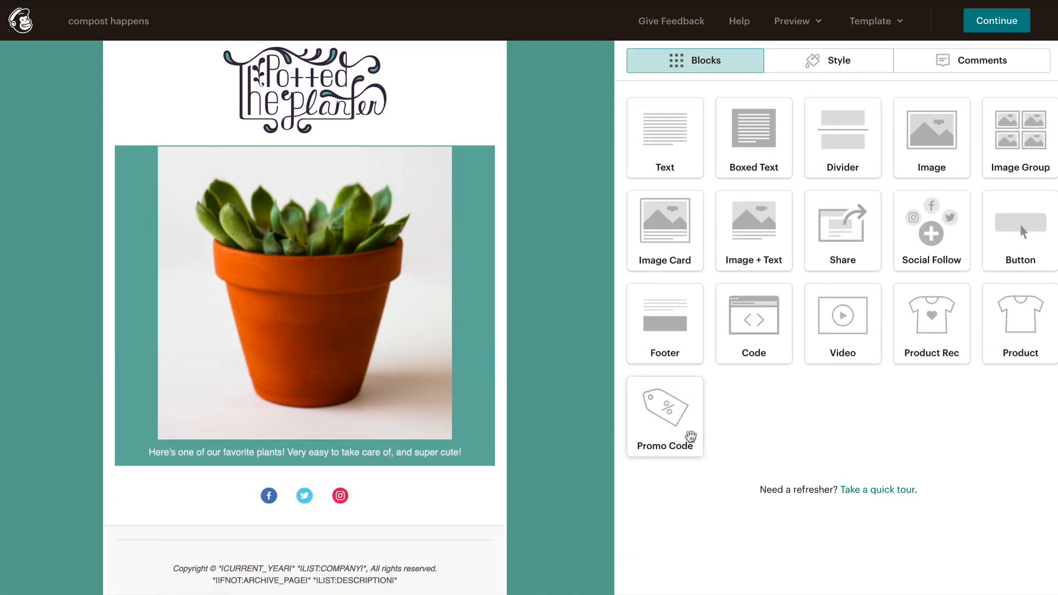
drag(694, 438, 507, 491)
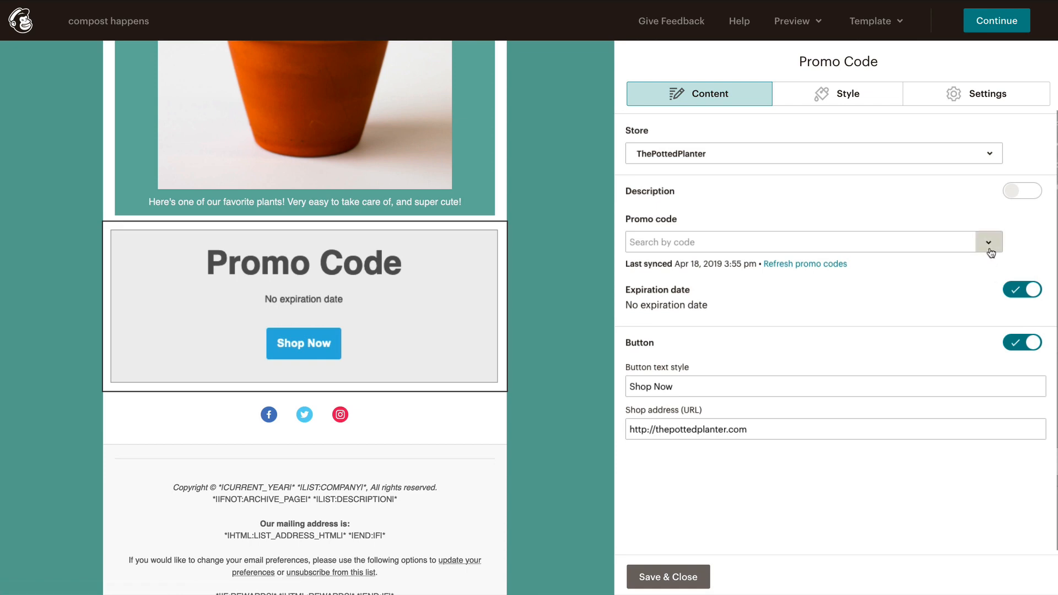
click(988, 244)
click(995, 288)
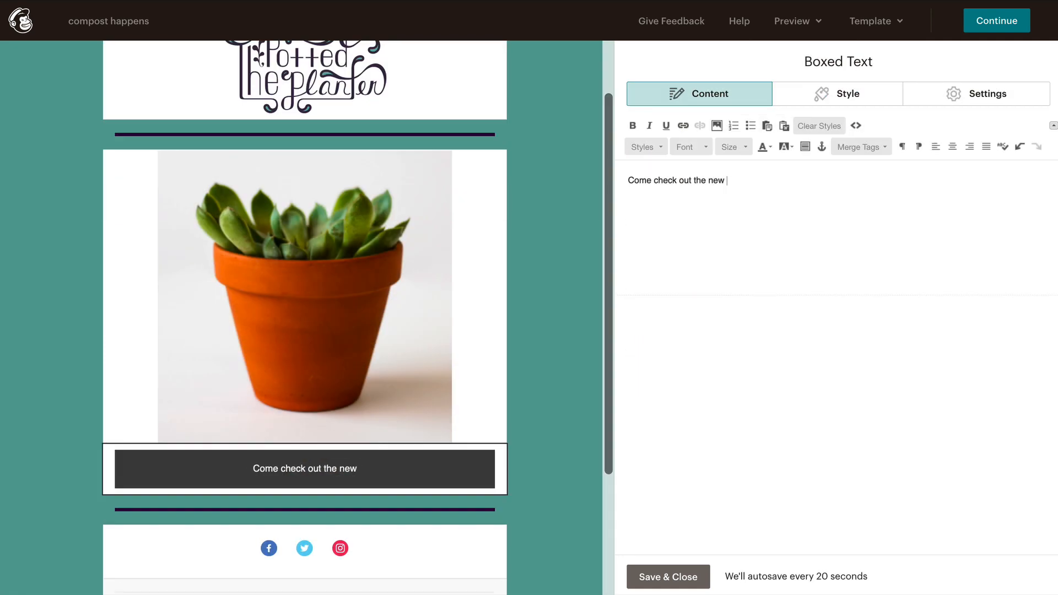
text(29043a)
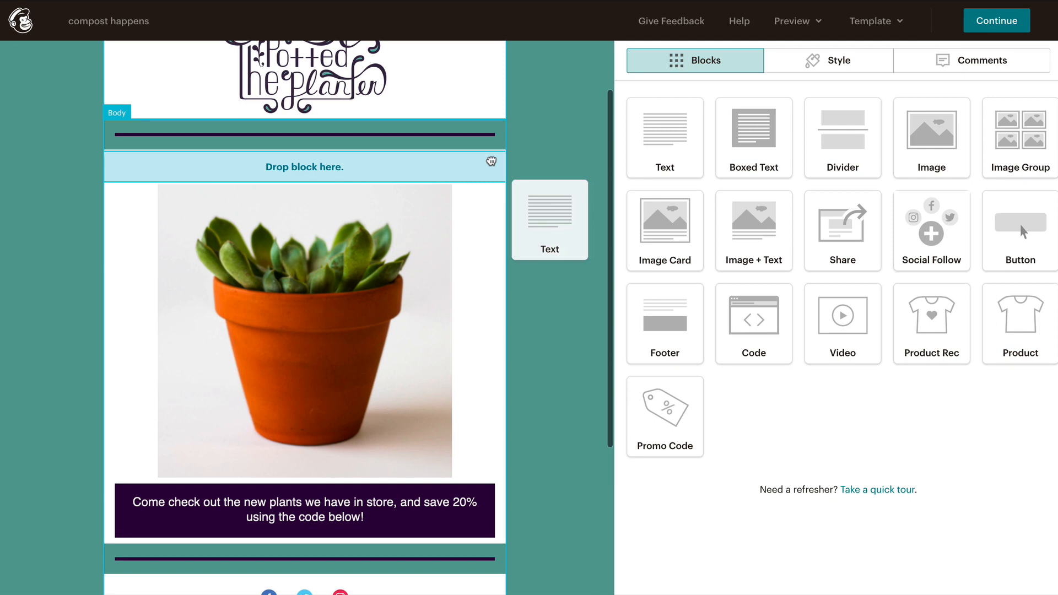
Add a Text block above the plant image with the heading at size 24, centred.
drag(691, 164, 546, 217)
text(Our spring sale is here!)
key(ctrl+a)
click(739, 147)
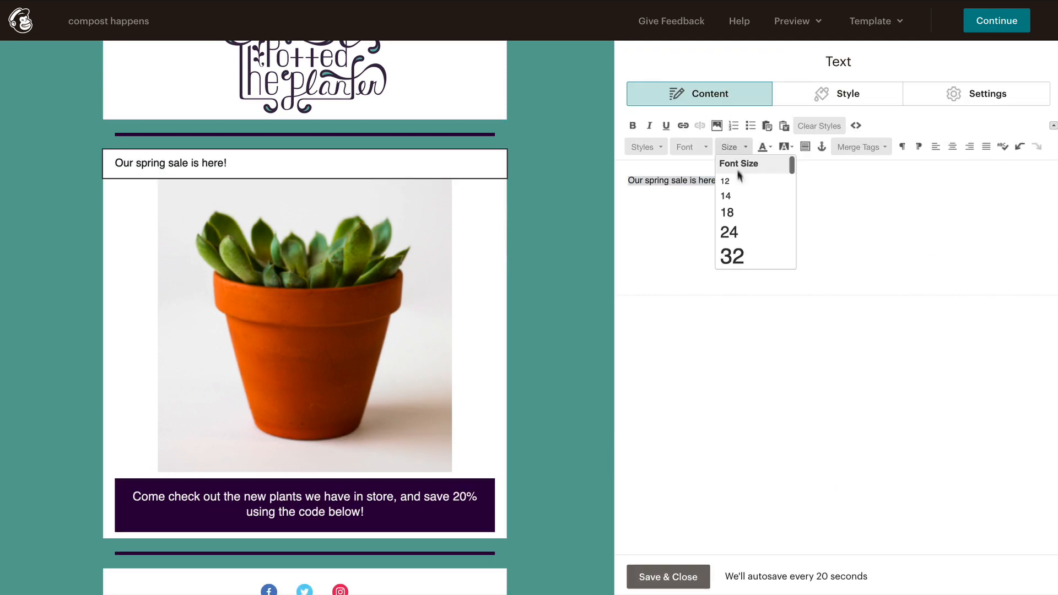
click(745, 235)
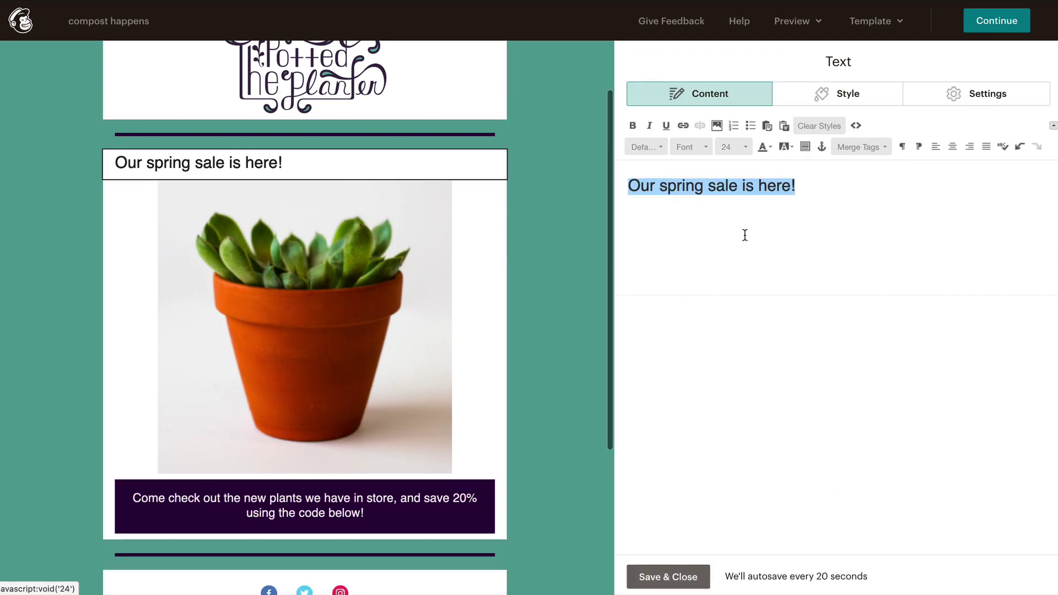
click(952, 147)
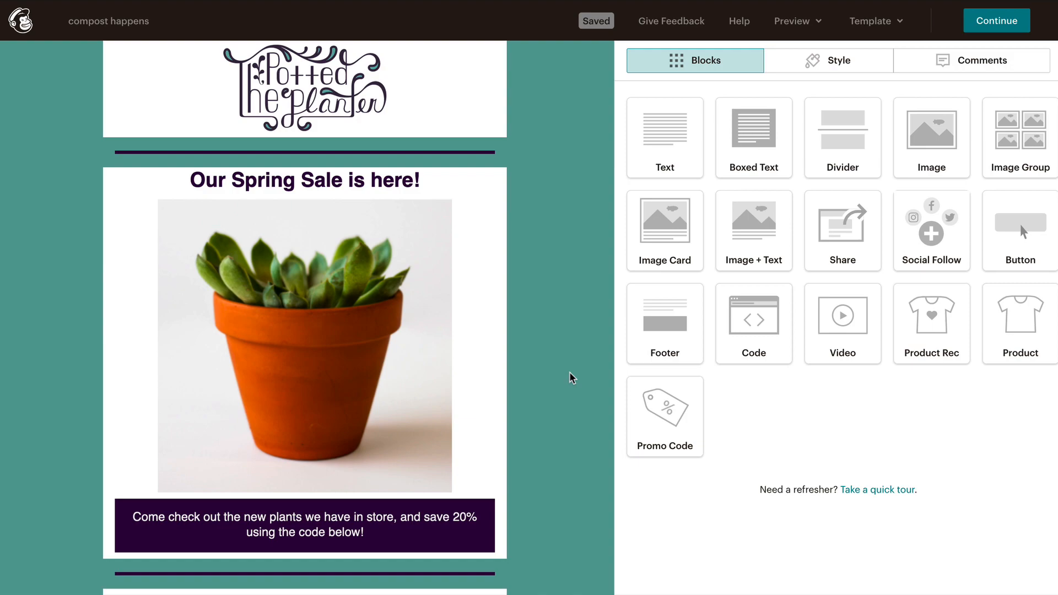